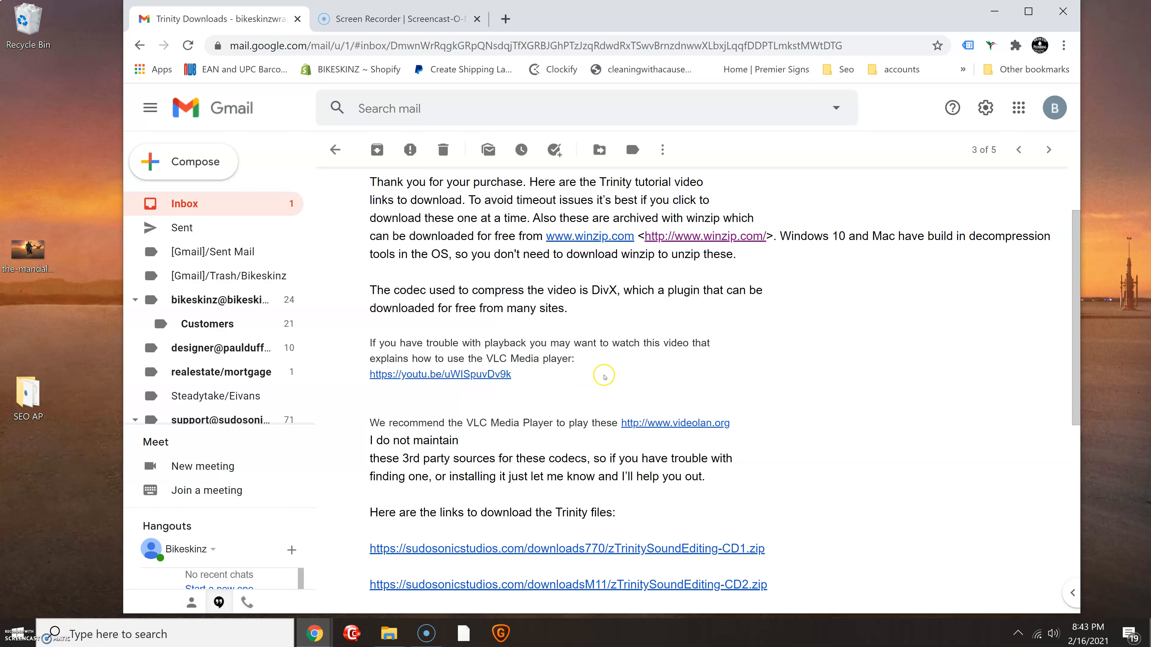
- Download zTrinitySoundEditing-CD1.zip from the first Trinity file link in the Trinity Downloads email
drag(1078, 256, 1028, 220)
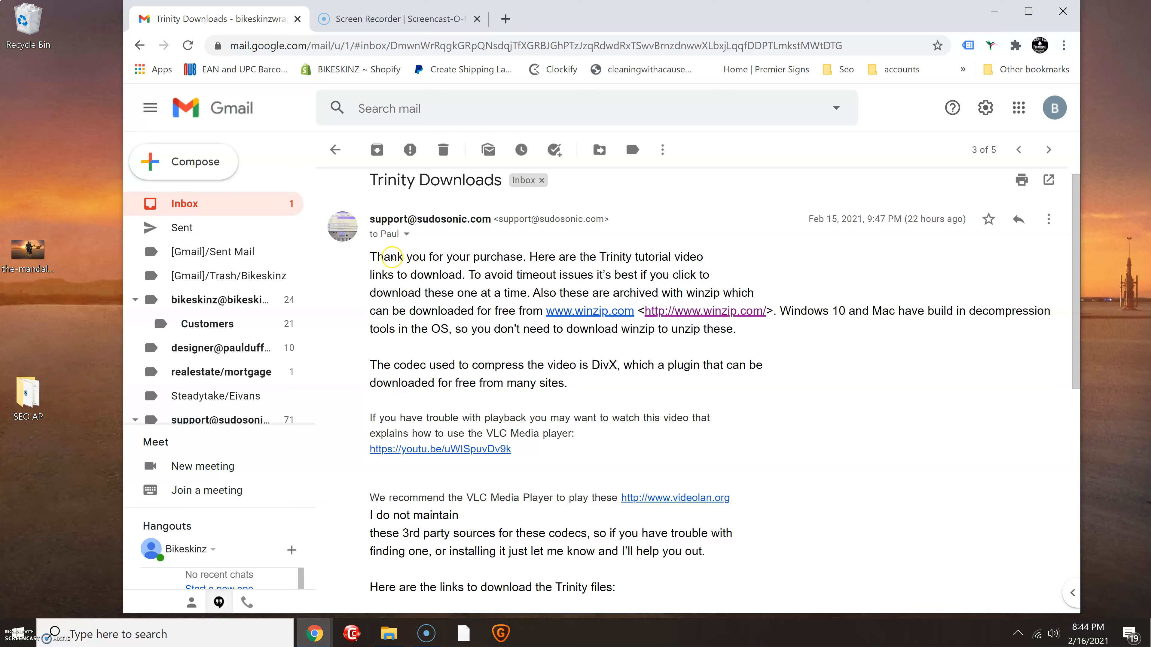
drag(390, 257, 562, 366)
click(650, 380)
drag(1076, 336, 1081, 433)
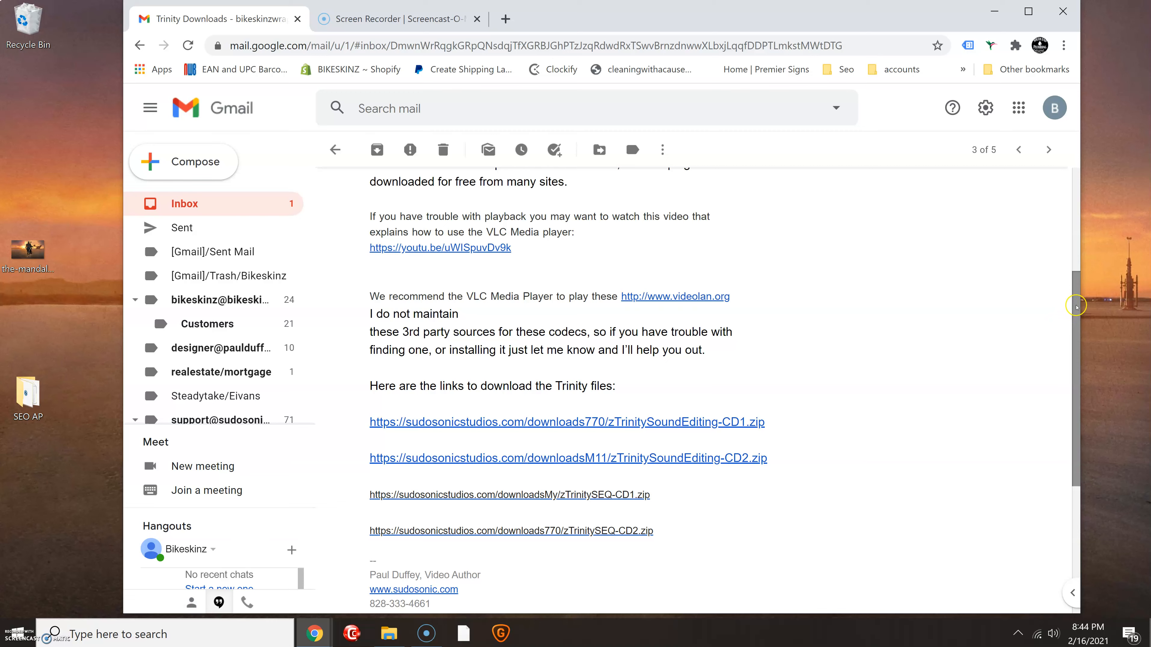
scroll(1066, 322, down, 1)
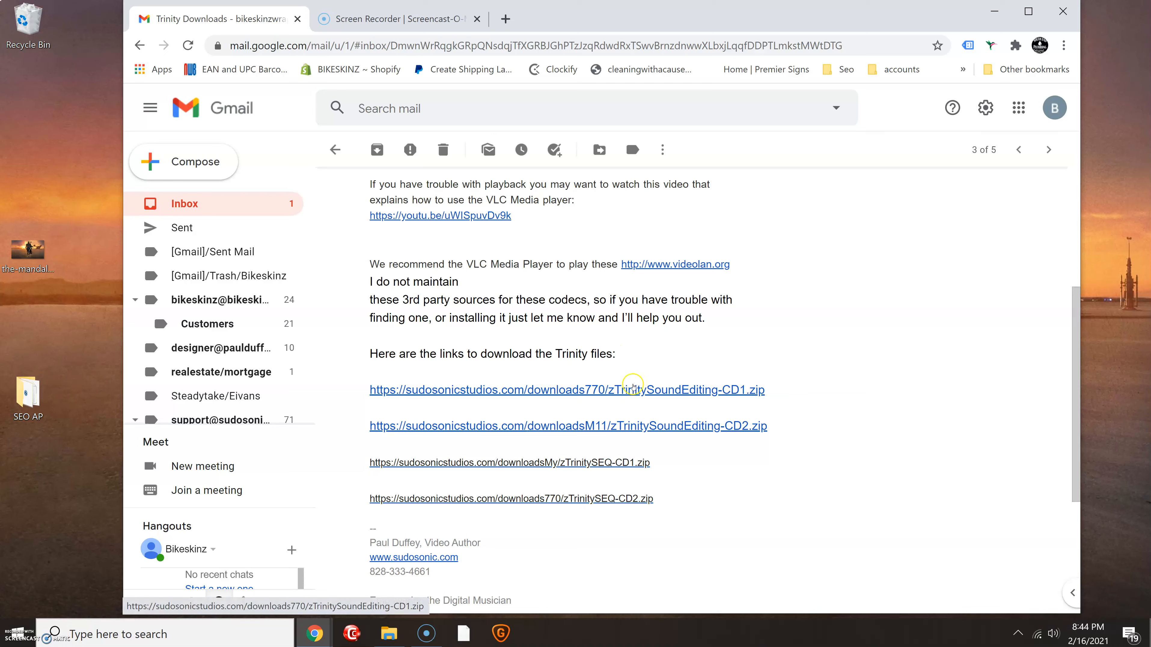
right_click(633, 386)
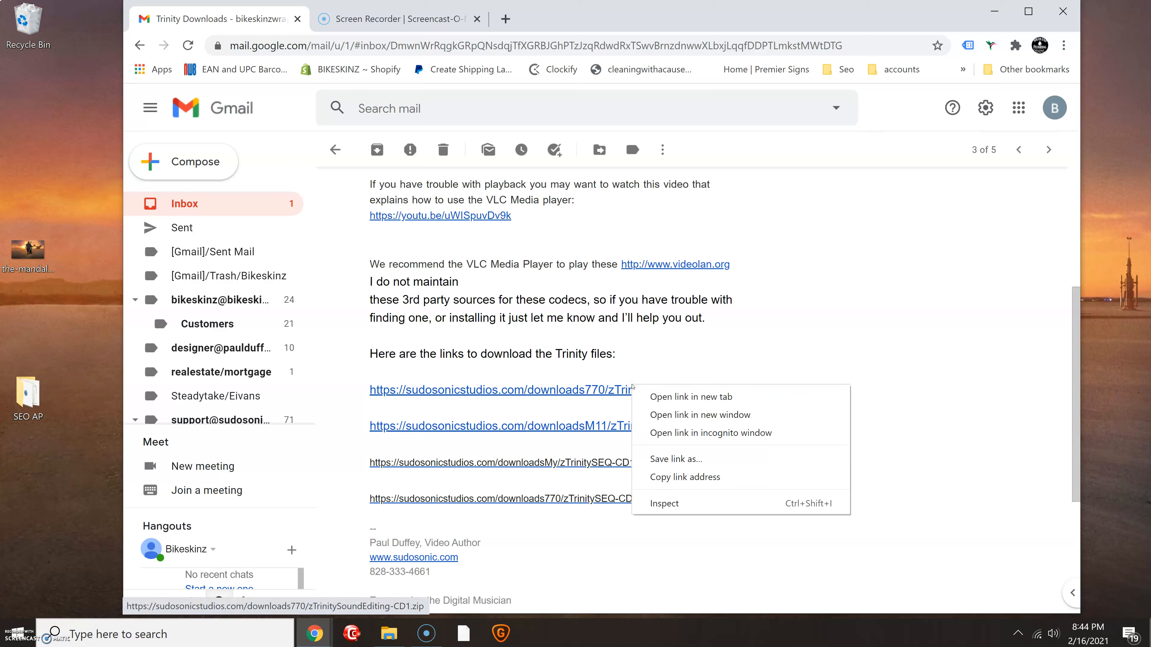
click(645, 351)
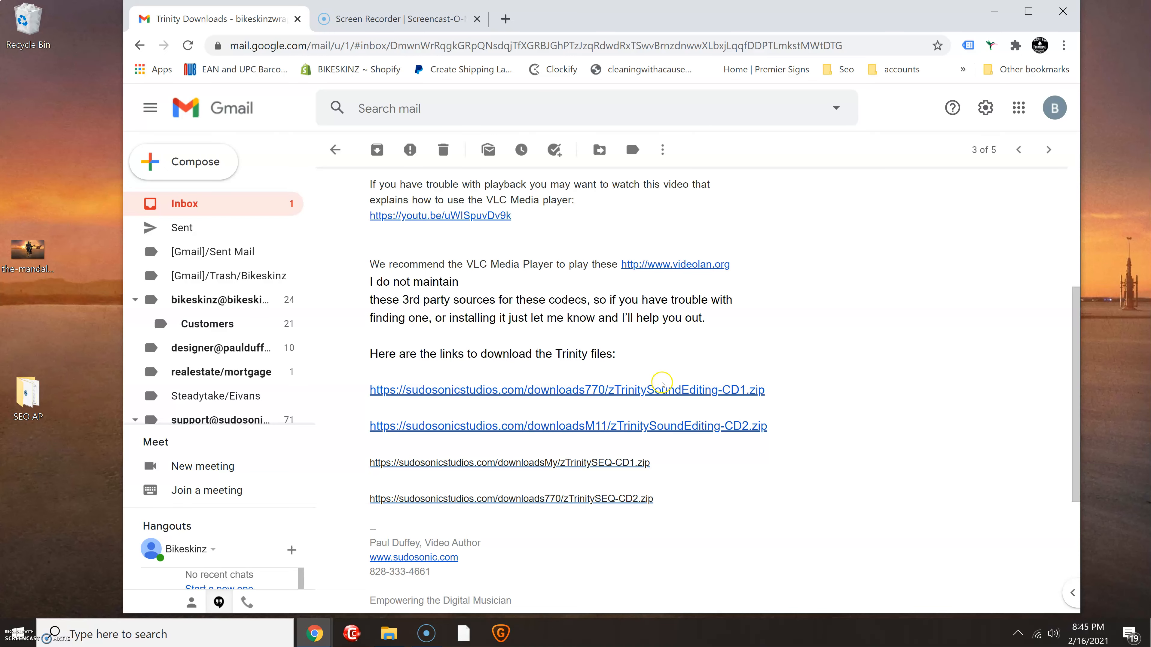
click(660, 389)
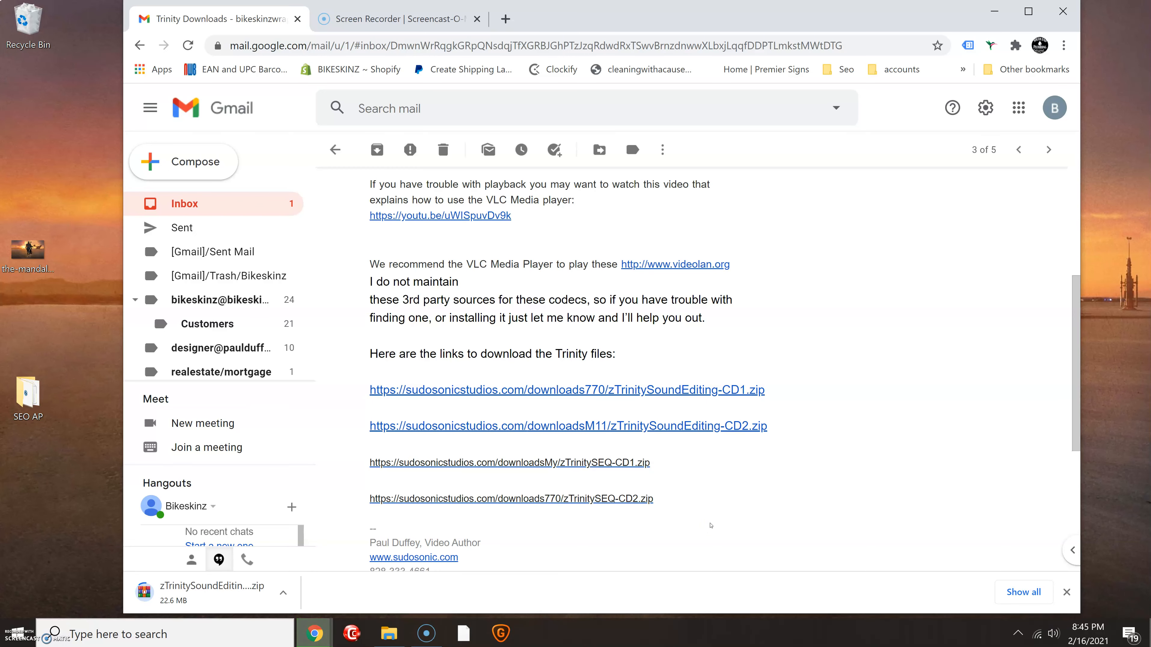
- Check the progress of the zTrinitySoundEditing-CD1.zip download in the browser's full download list
click(1020, 590)
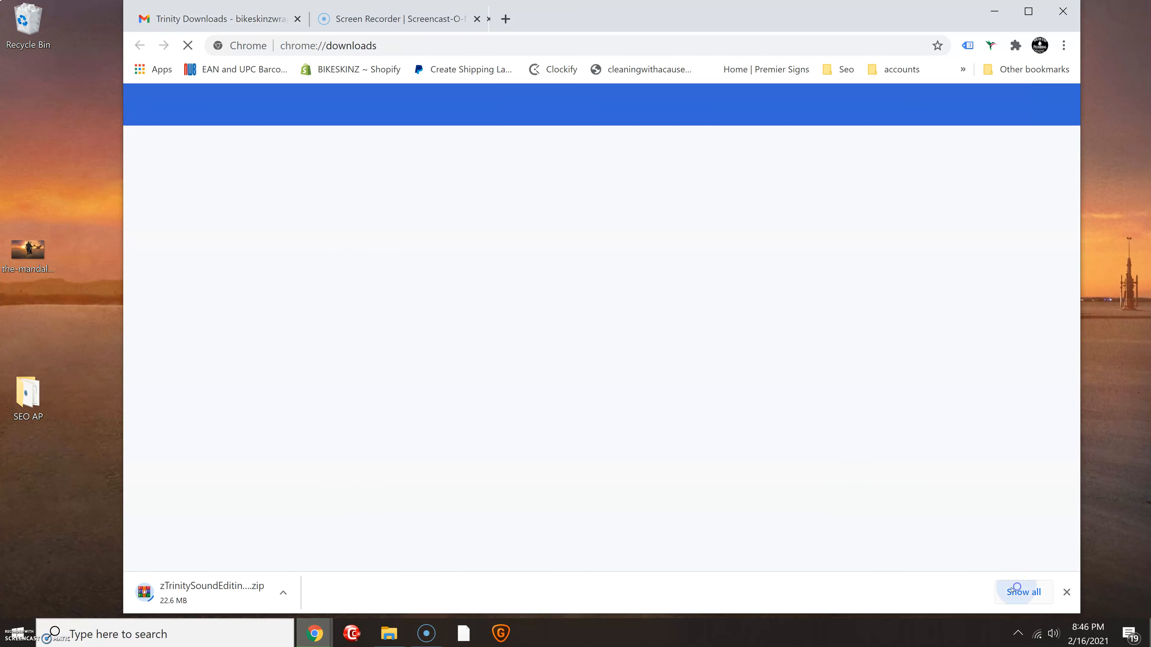
click(582, 329)
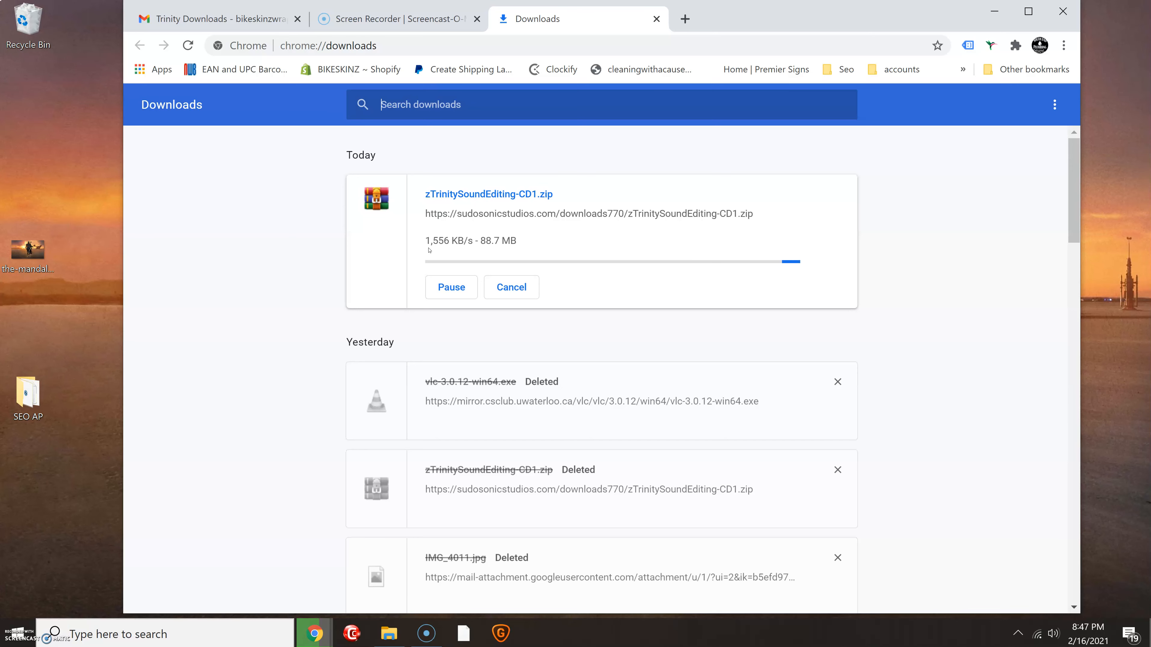
click(209, 16)
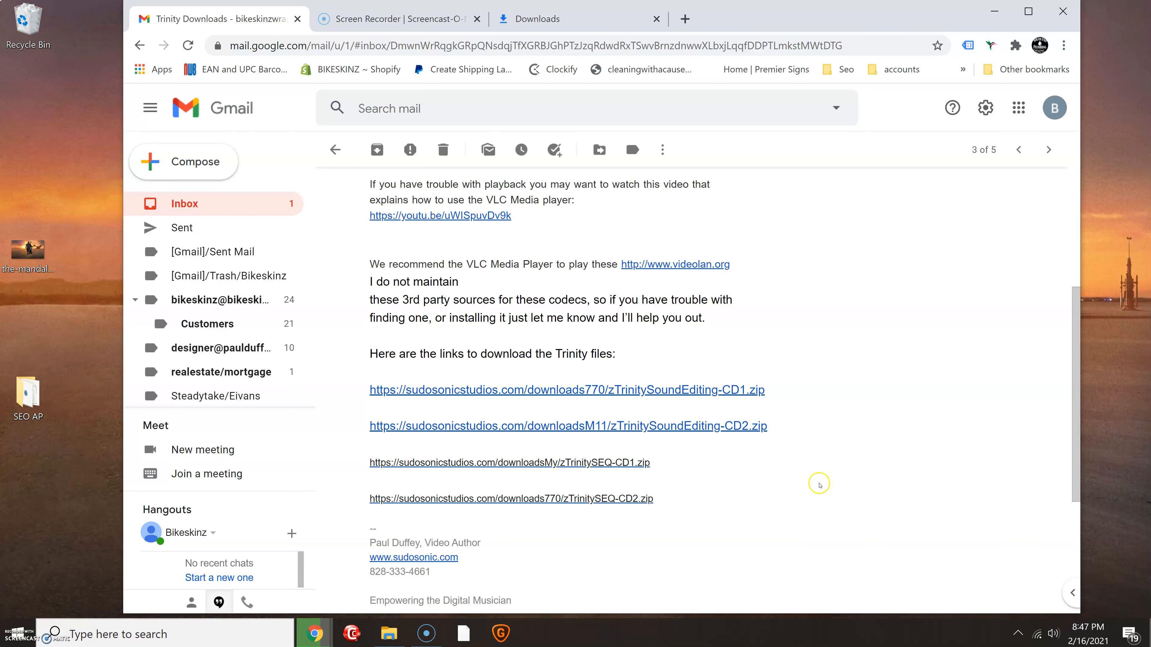
click(532, 14)
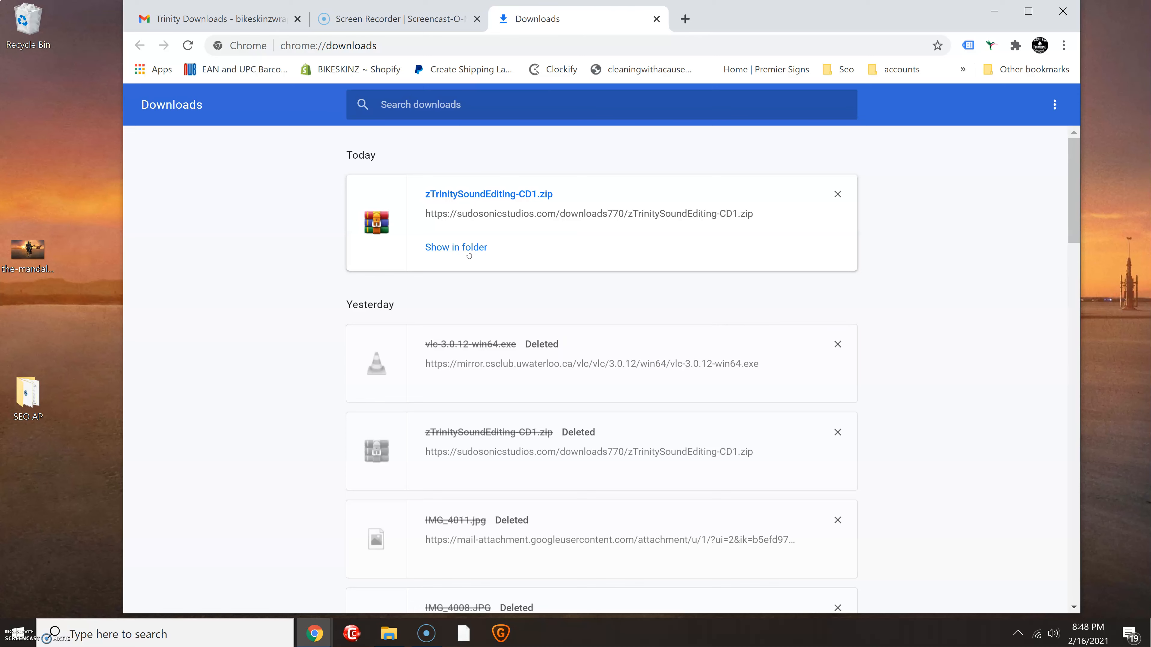
- Open the Downloads folder in File Explorer, enlarging the window, and locate zTrinitySoundEditing-CD1.zip
mouse_move(393, 638)
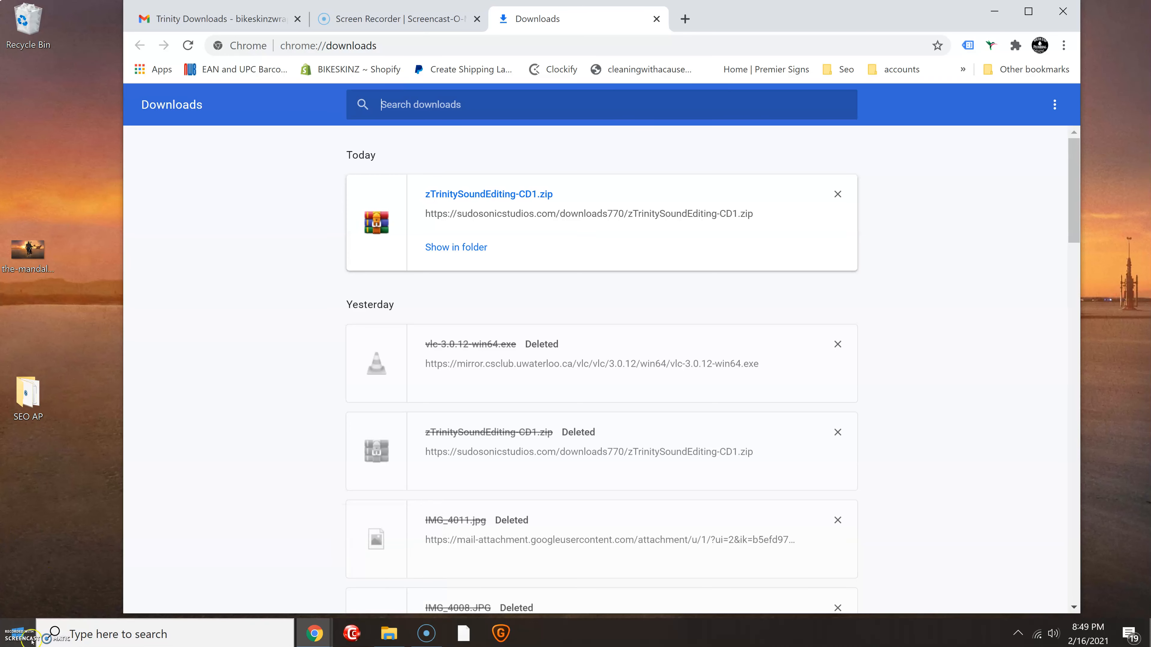
click(27, 631)
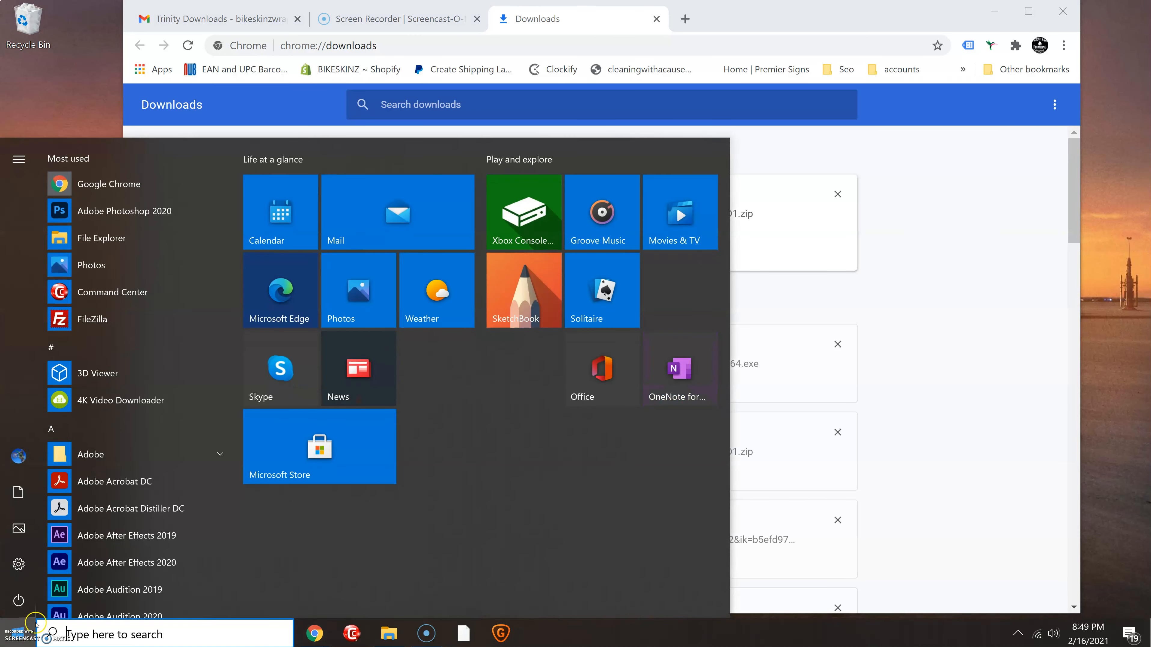
click(102, 239)
drag(322, 335, 425, 25)
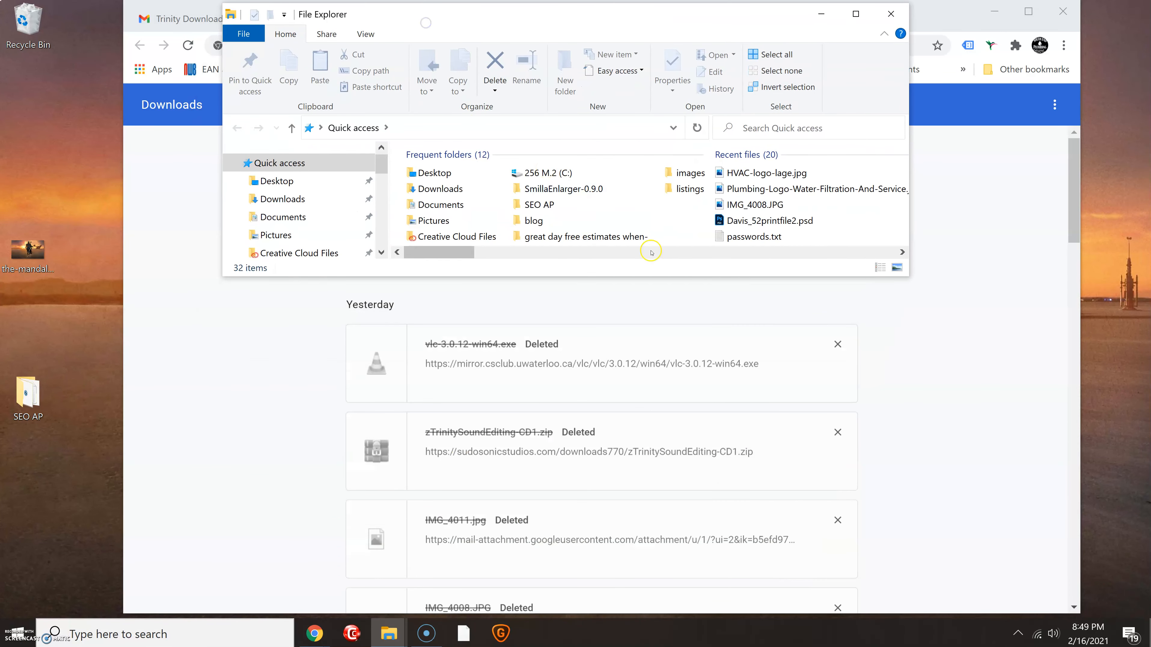
drag(913, 279, 952, 620)
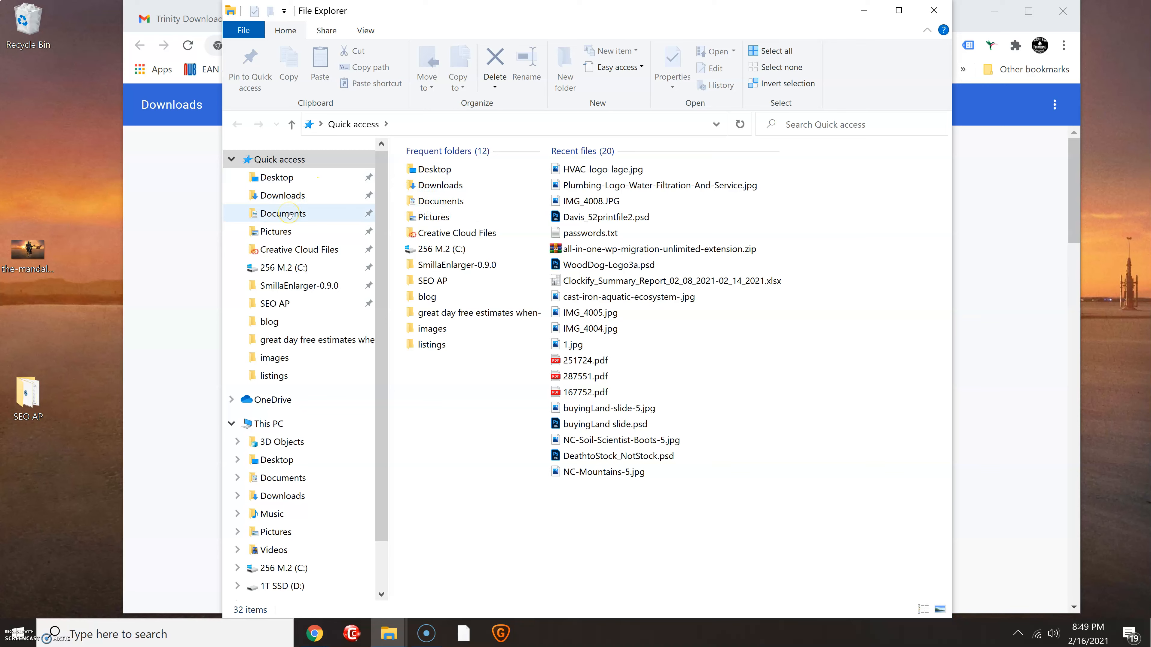
click(291, 196)
click(477, 191)
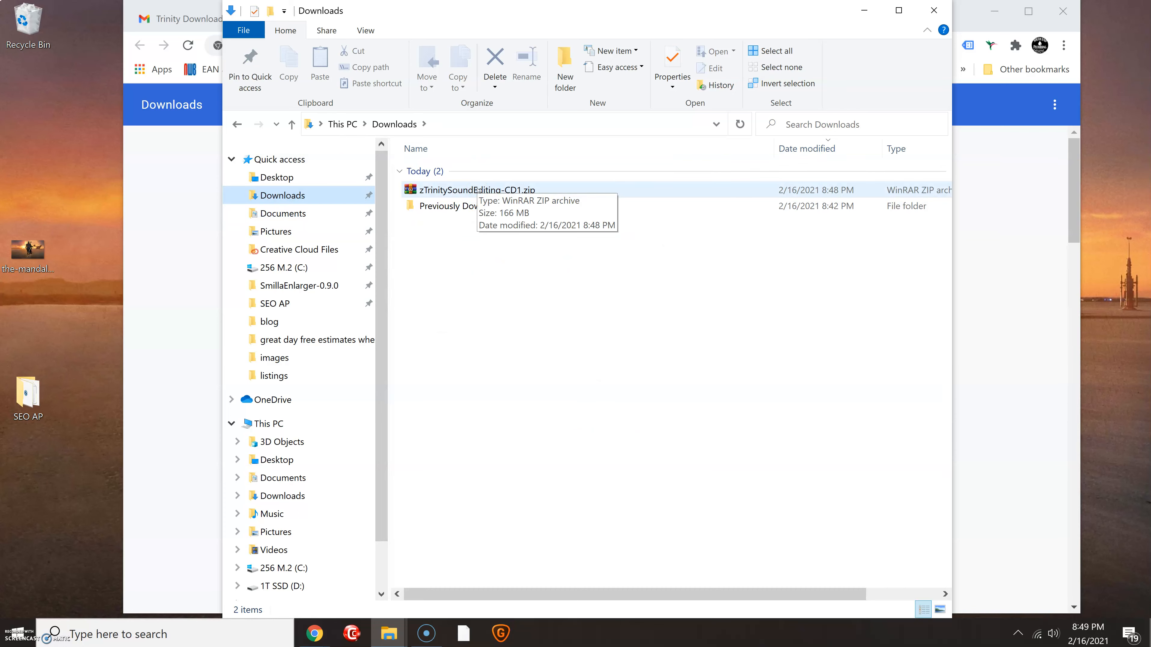
click(413, 199)
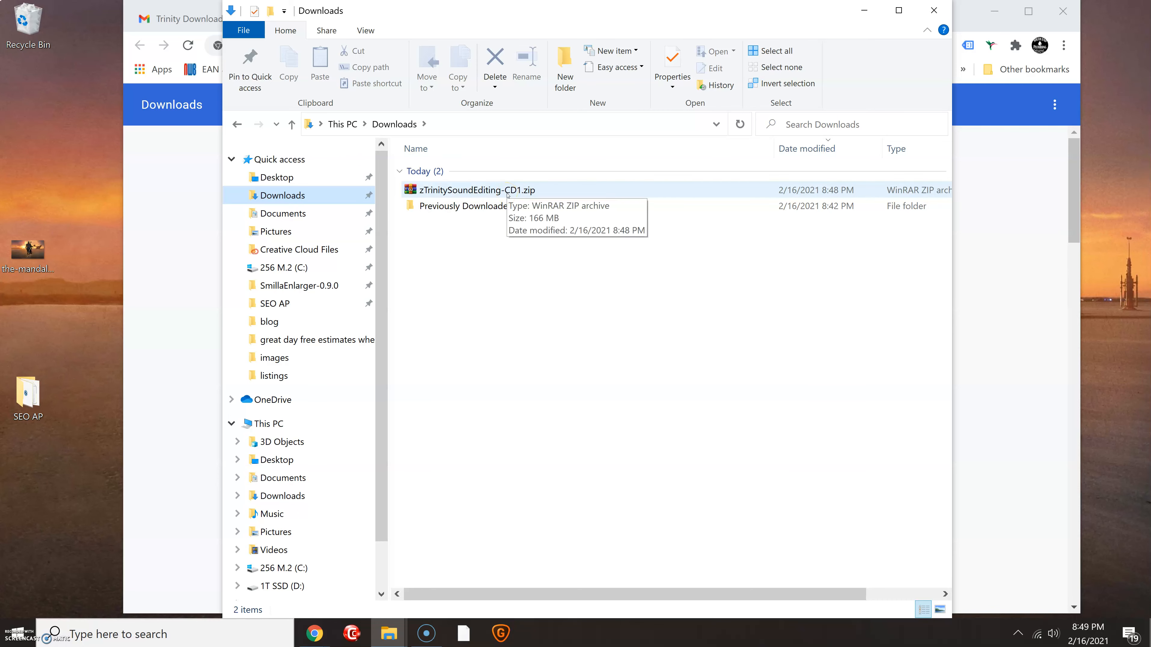
- Extract zTrinitySoundEditing-CD1.zip with WinRAR into a zTrinitySoundEditing-CD1 folder inside Downloads and close the archive
double_click(496, 192)
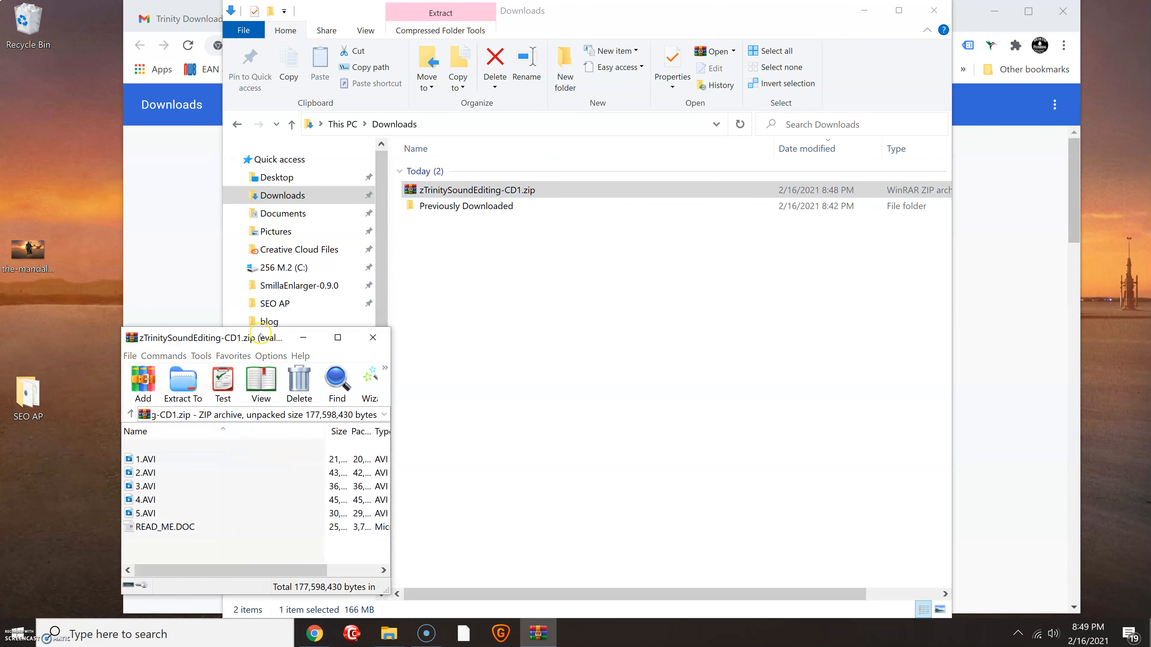
click(336, 472)
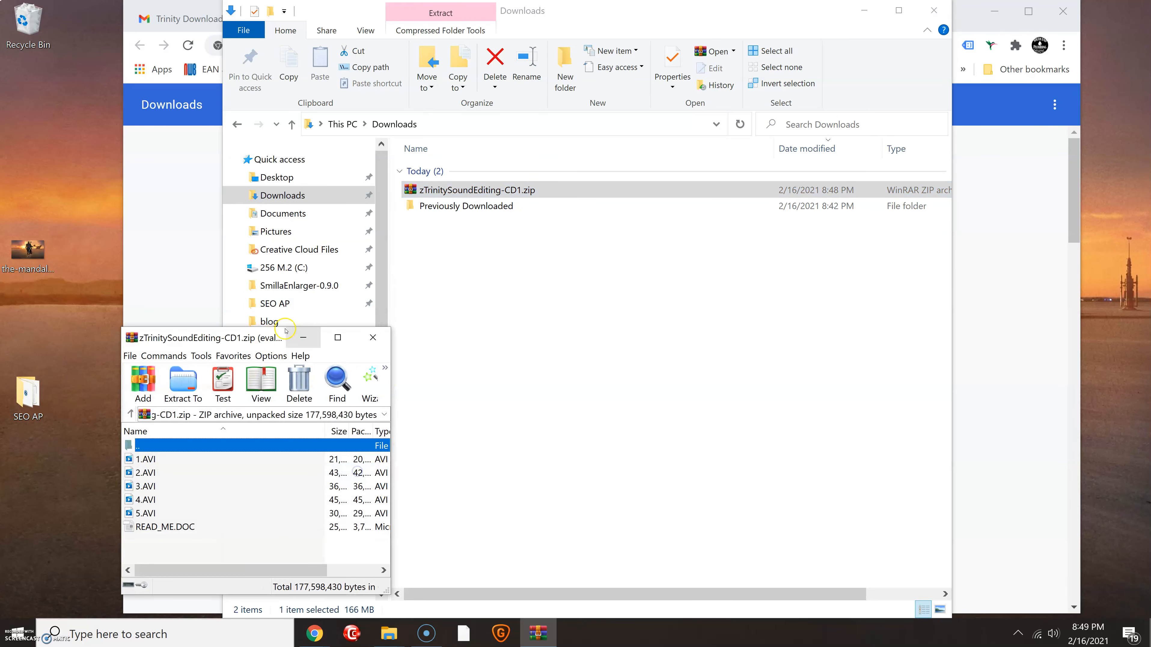
drag(278, 332, 606, 217)
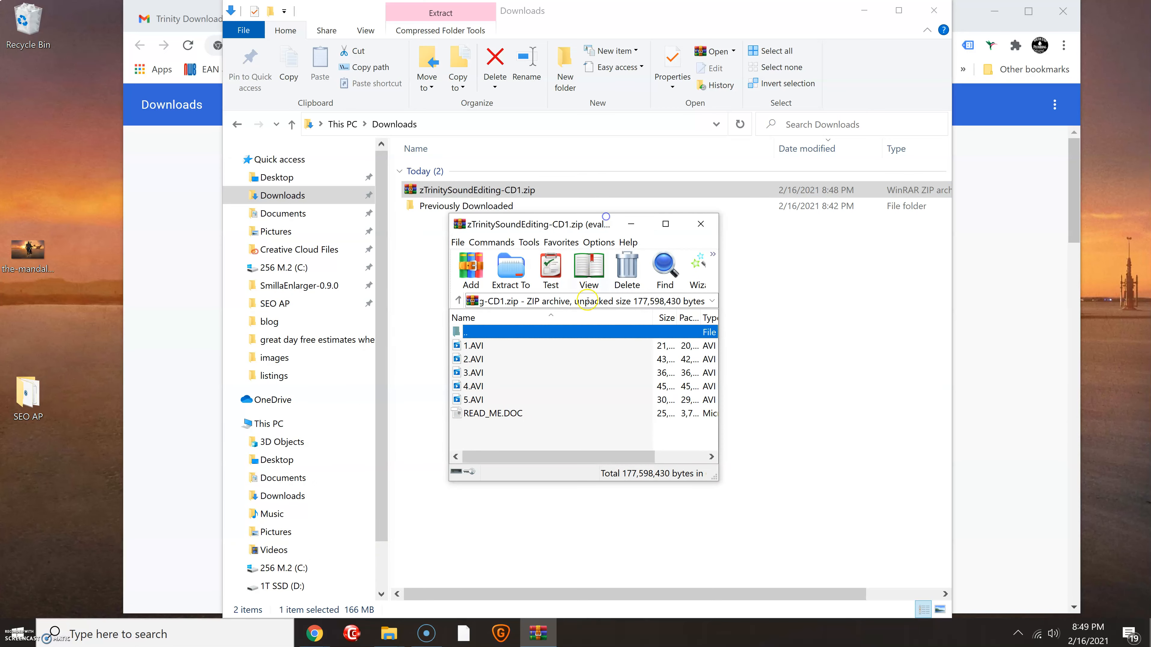
click(507, 278)
click(631, 511)
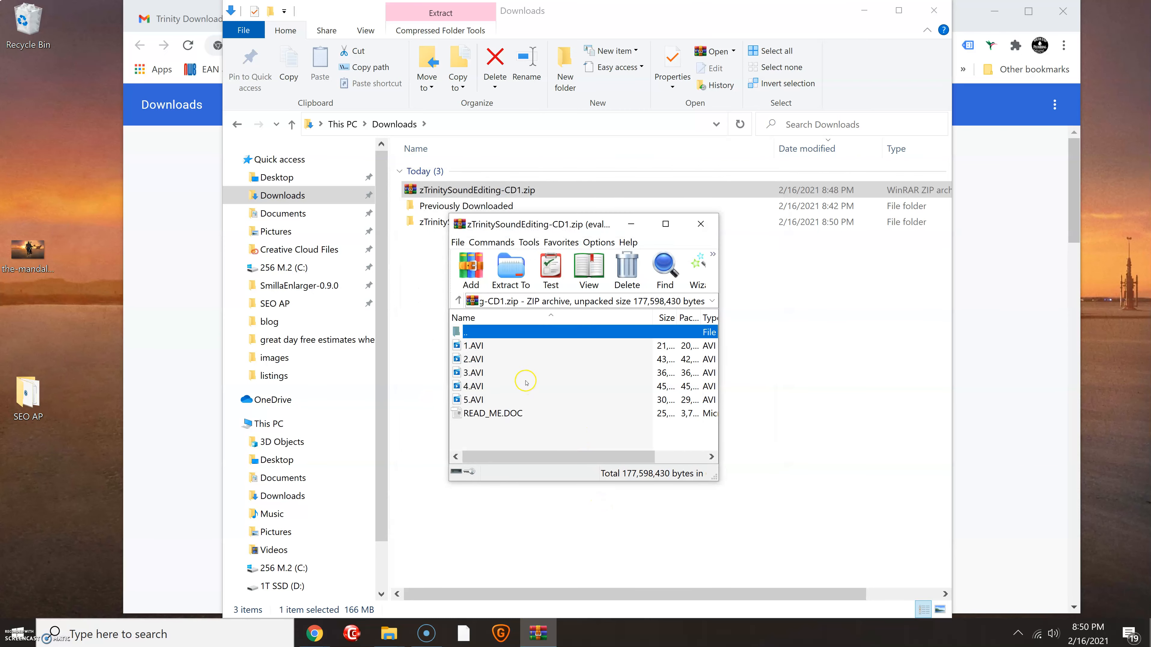
click(701, 223)
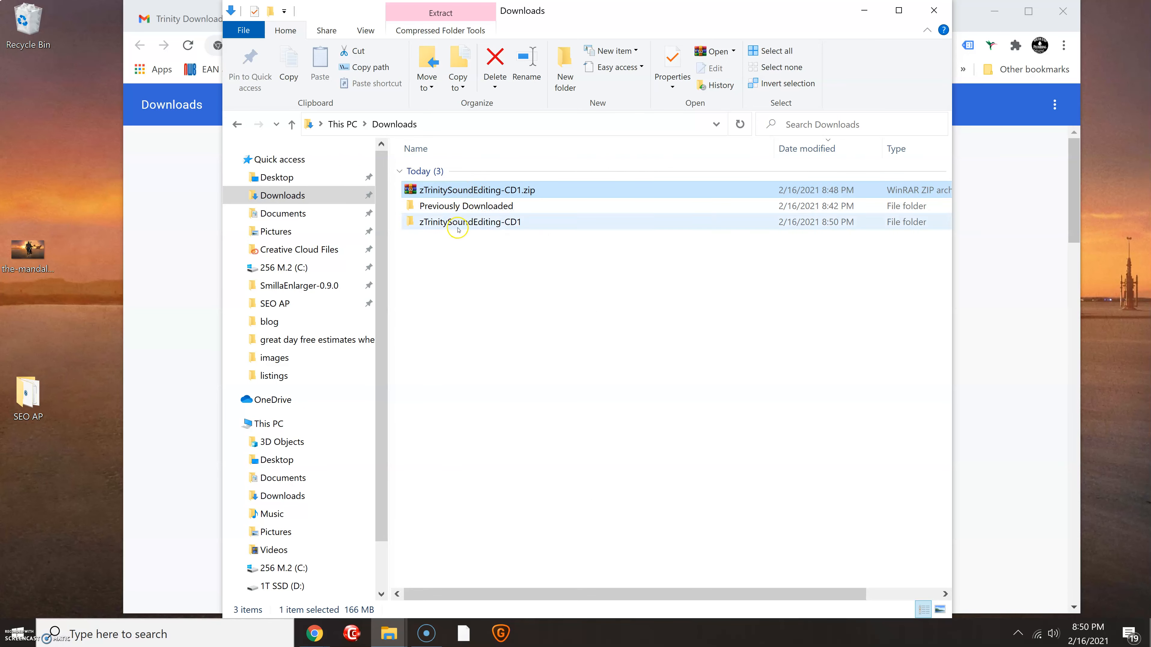
- Open the extracted zTrinitySoundEditing-CD1 folder to see its video files
click(458, 227)
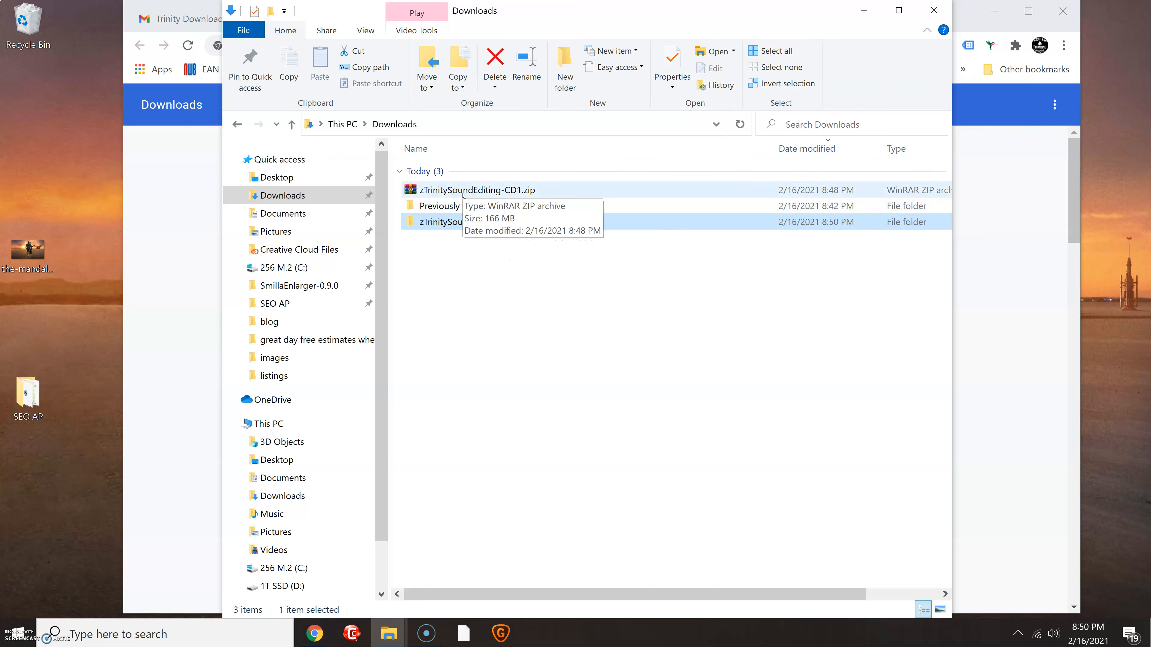
double_click(417, 219)
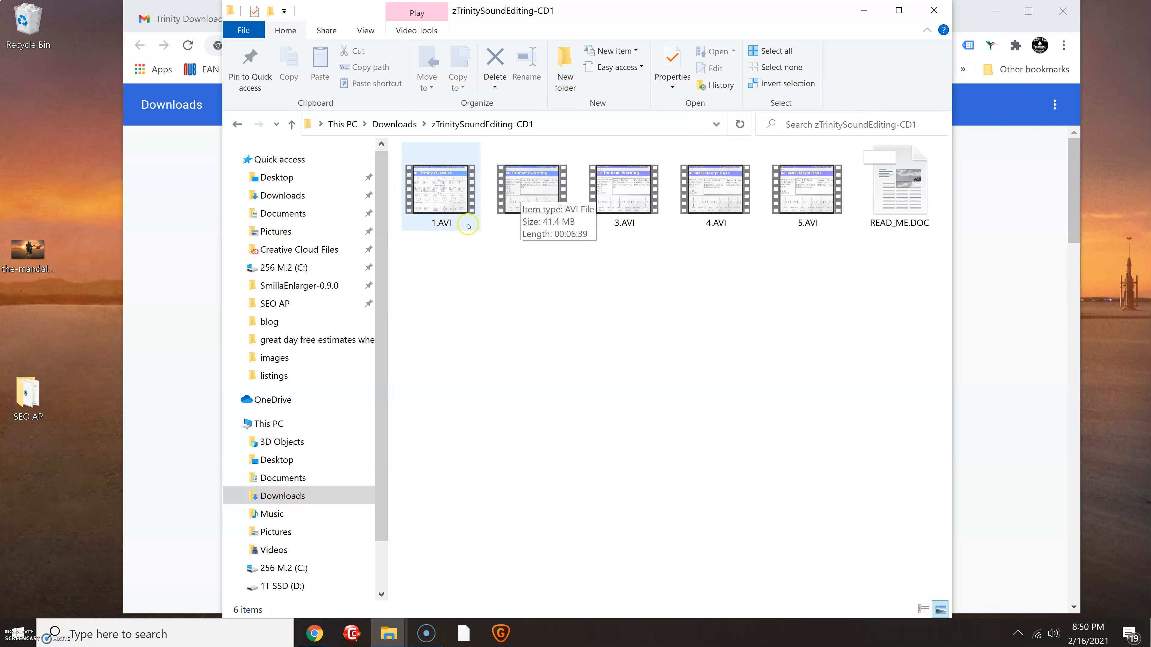
click(452, 225)
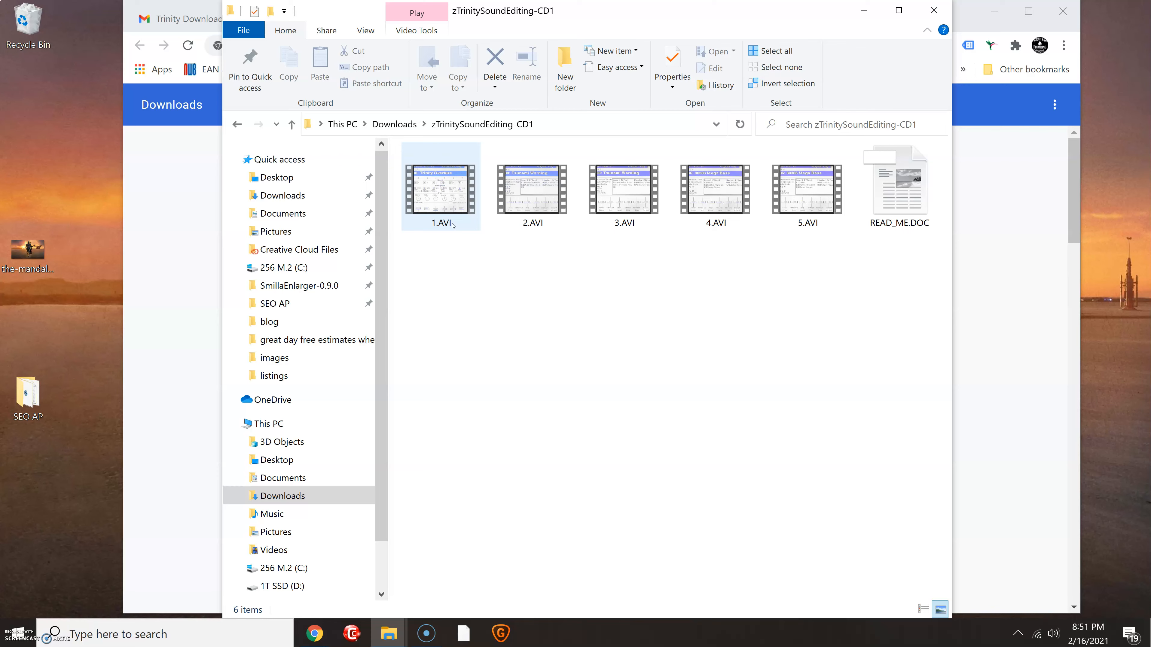
- Play 1.AVI briefly in the default video player, pause it and close the player
click(449, 196)
double_click(449, 196)
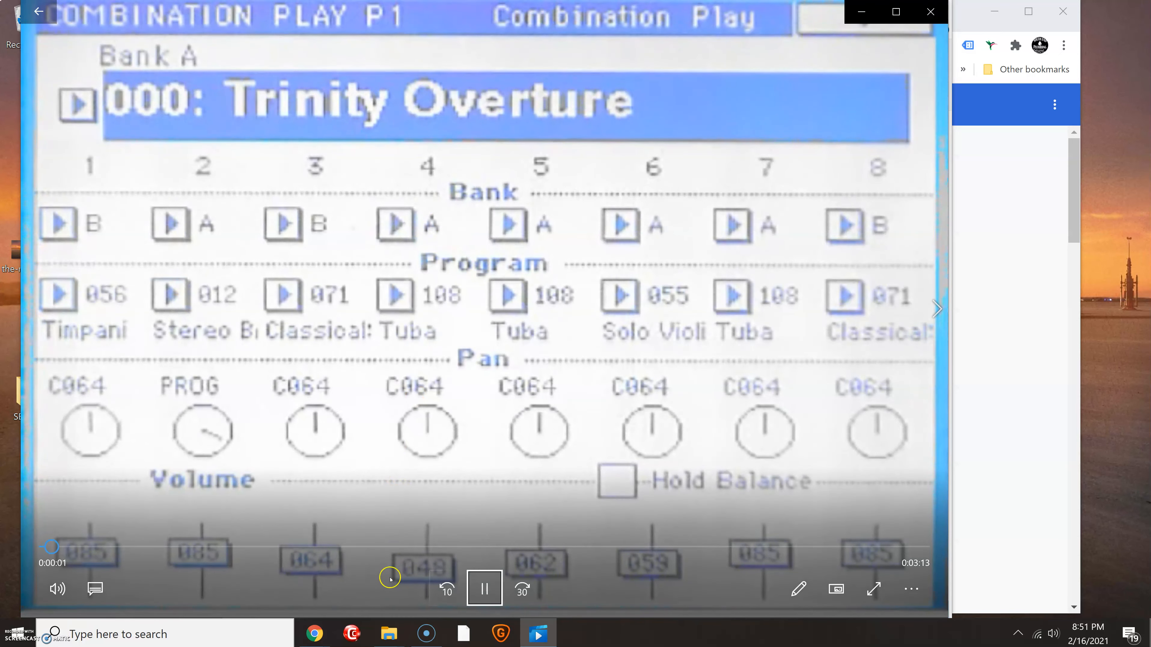
click(483, 589)
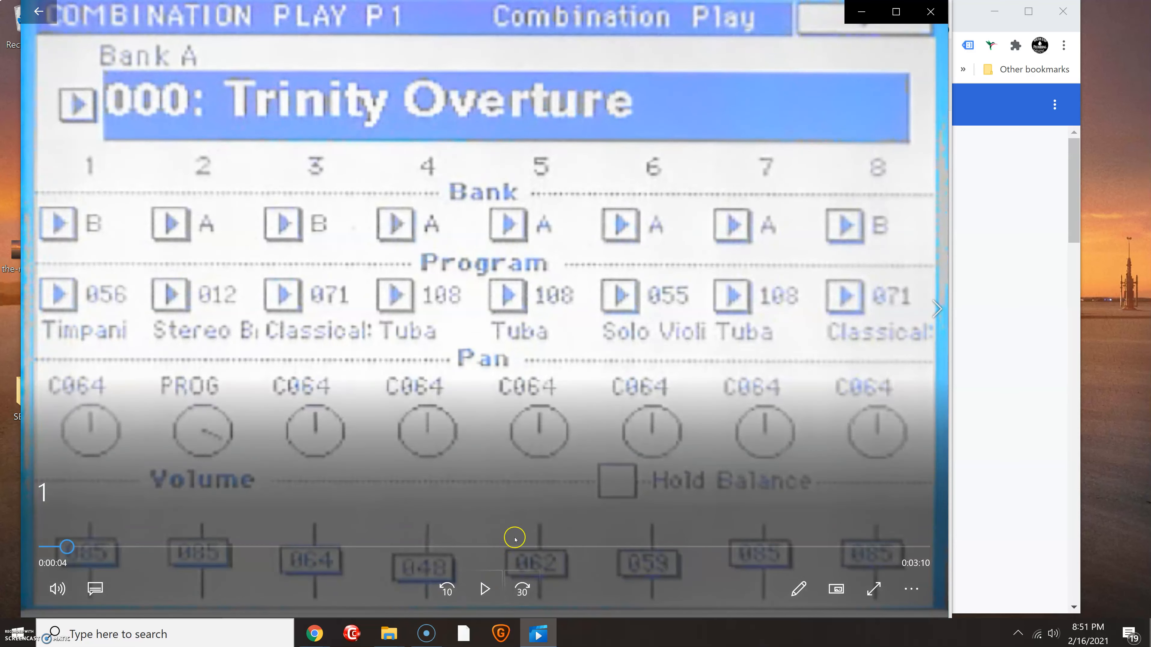
click(930, 11)
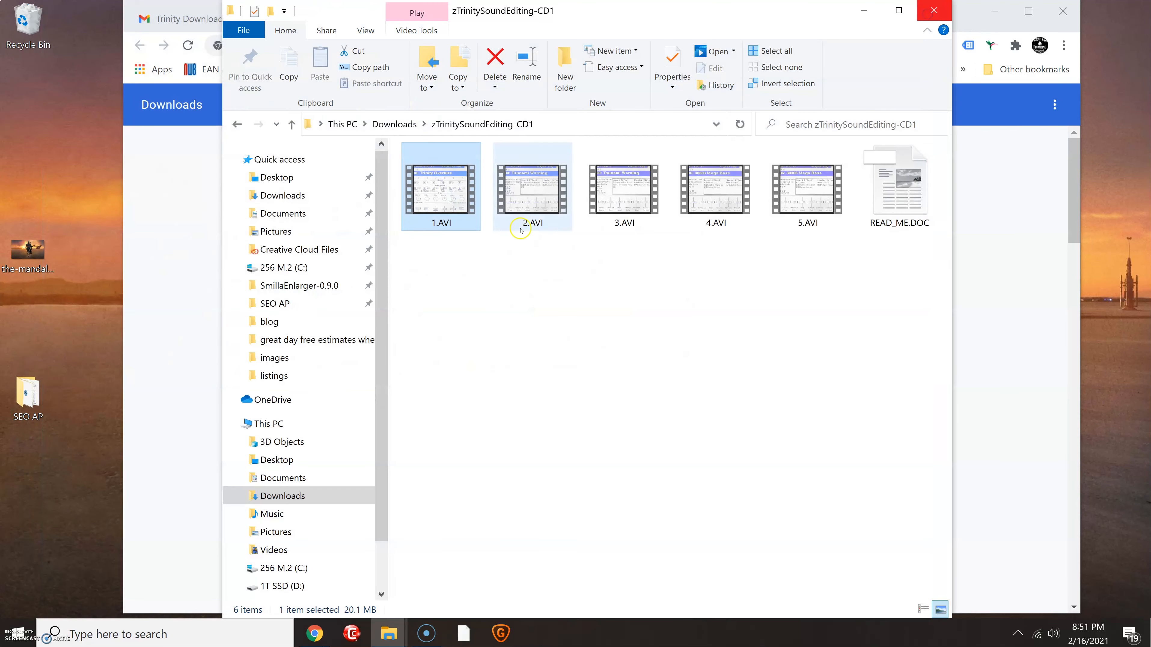
- Open 1.AVI with VLC media player instead, pause the playback and close VLC
click(452, 202)
right_click(452, 202)
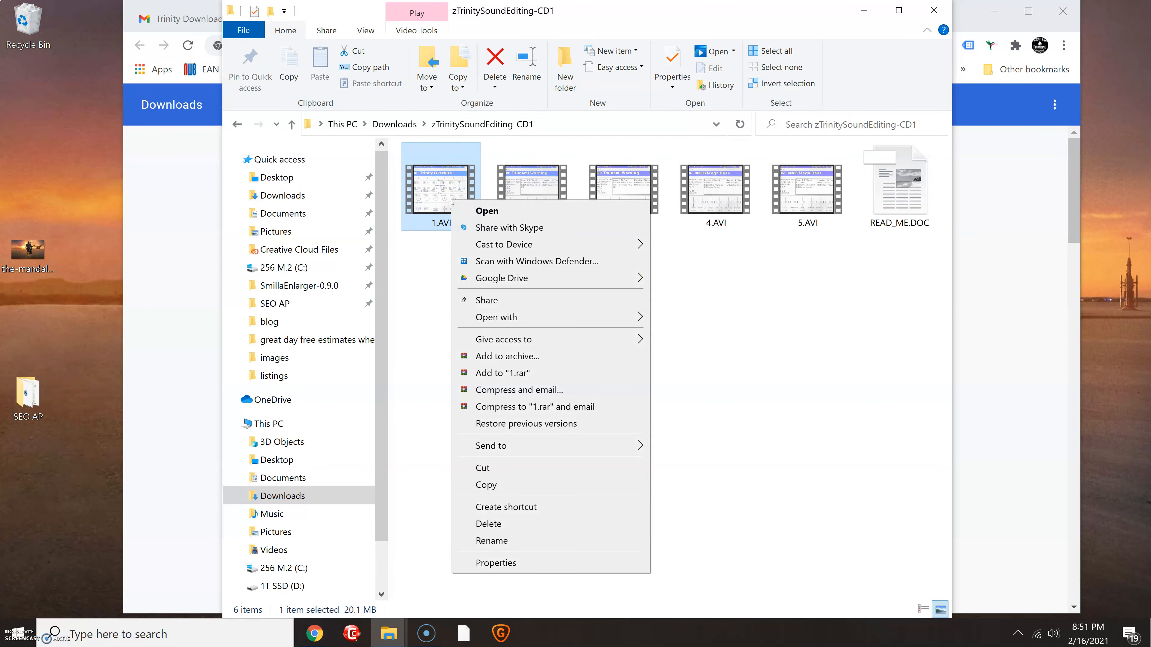
mouse_move(502, 316)
click(688, 334)
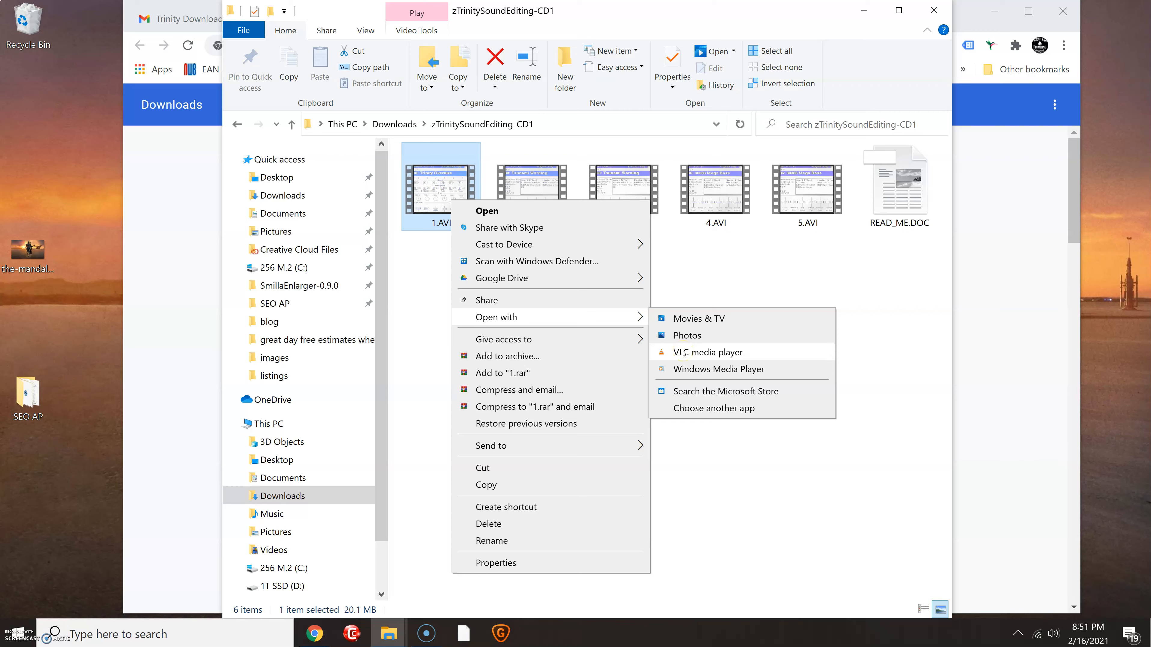
click(684, 353)
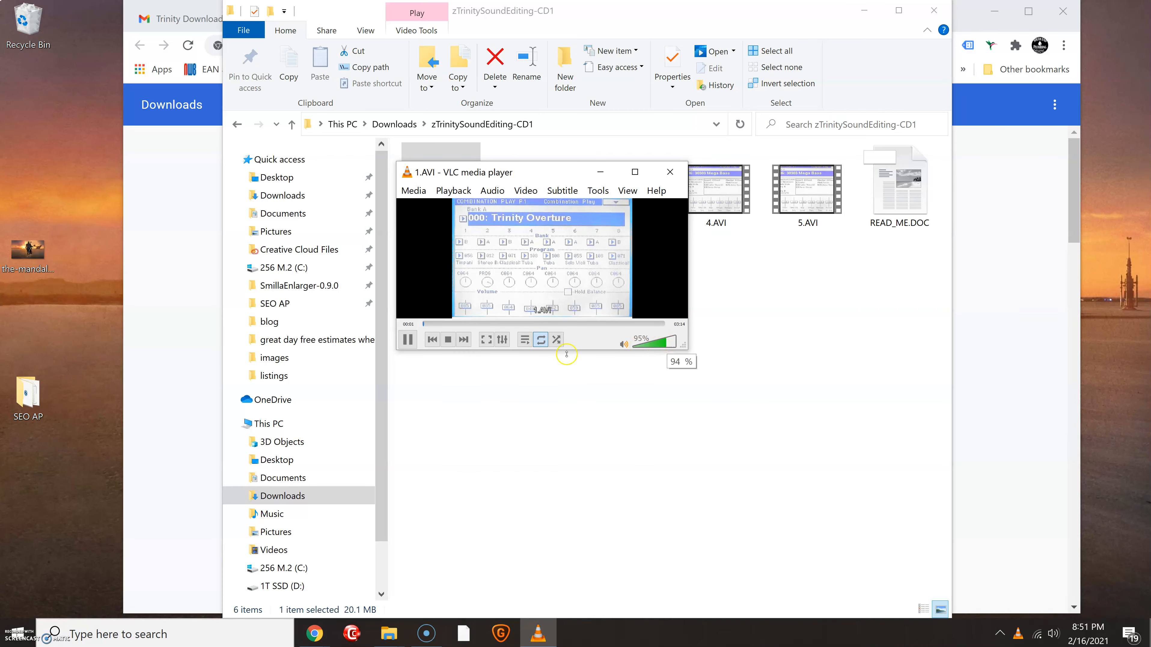
click(407, 339)
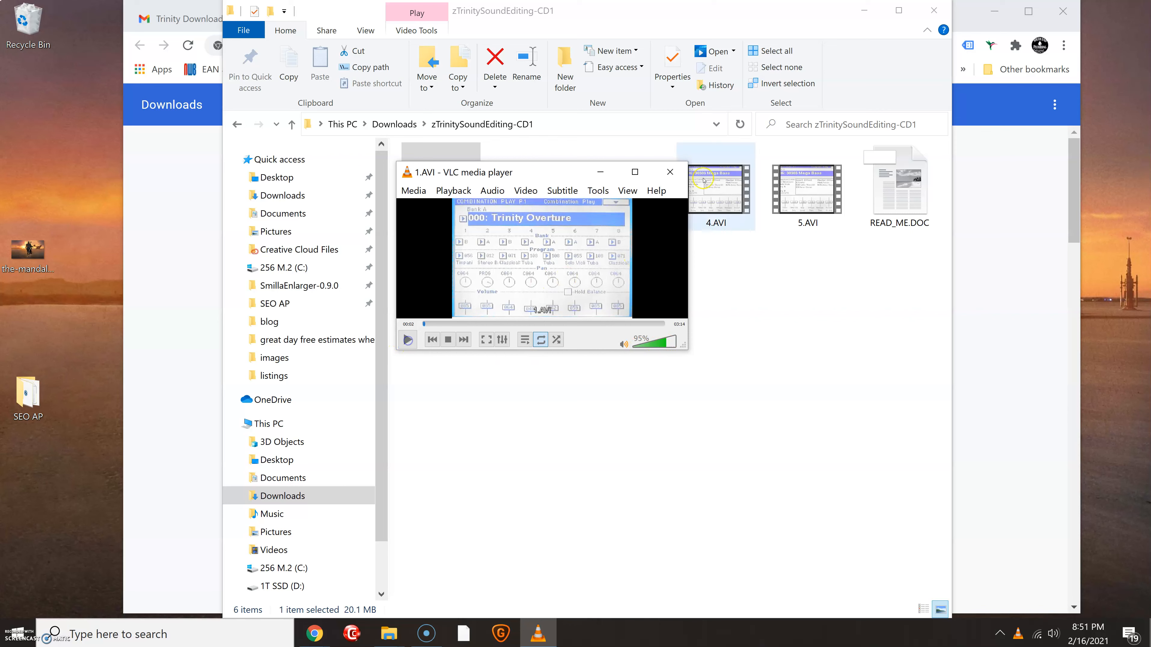
click(670, 172)
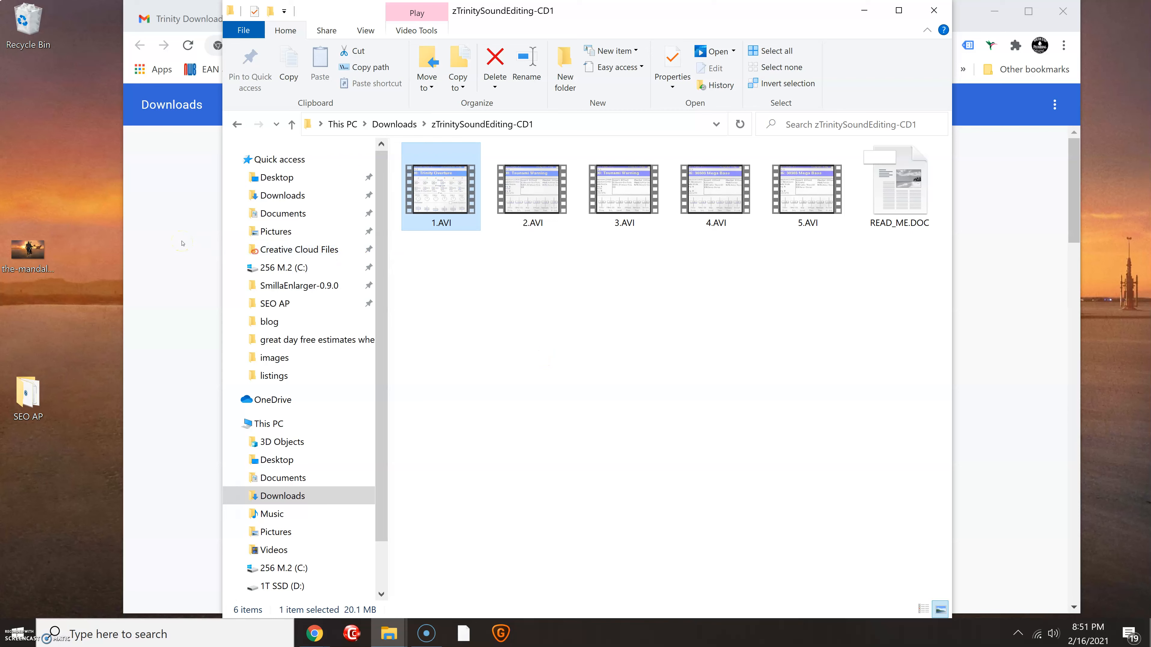
click(447, 231)
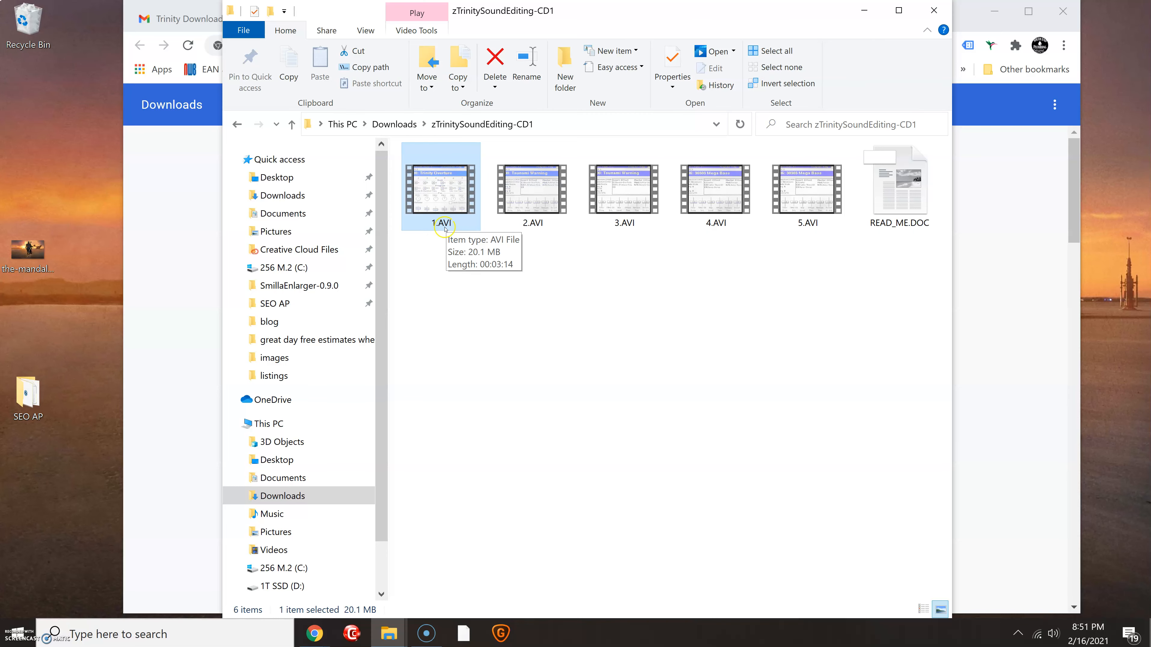
- Return to the Trinity Downloads email in Chrome and review its VLC Media Player recommendation and links
click(153, 208)
click(205, 14)
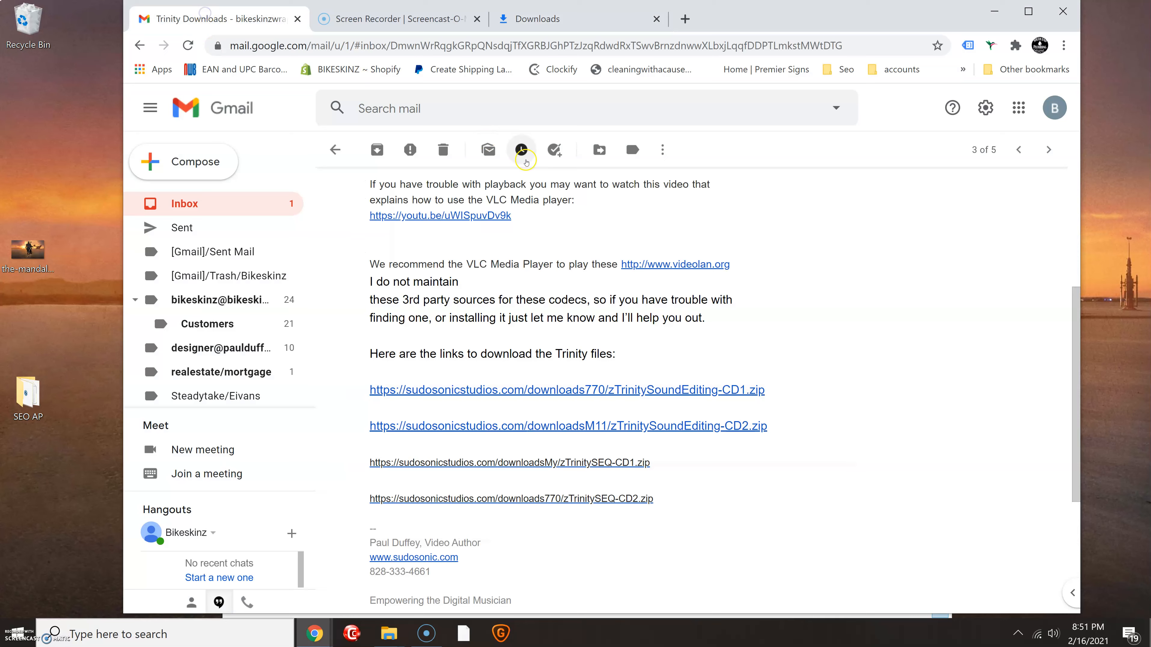
scroll(612, 250, up, 5)
scroll(698, 317, down, 4)
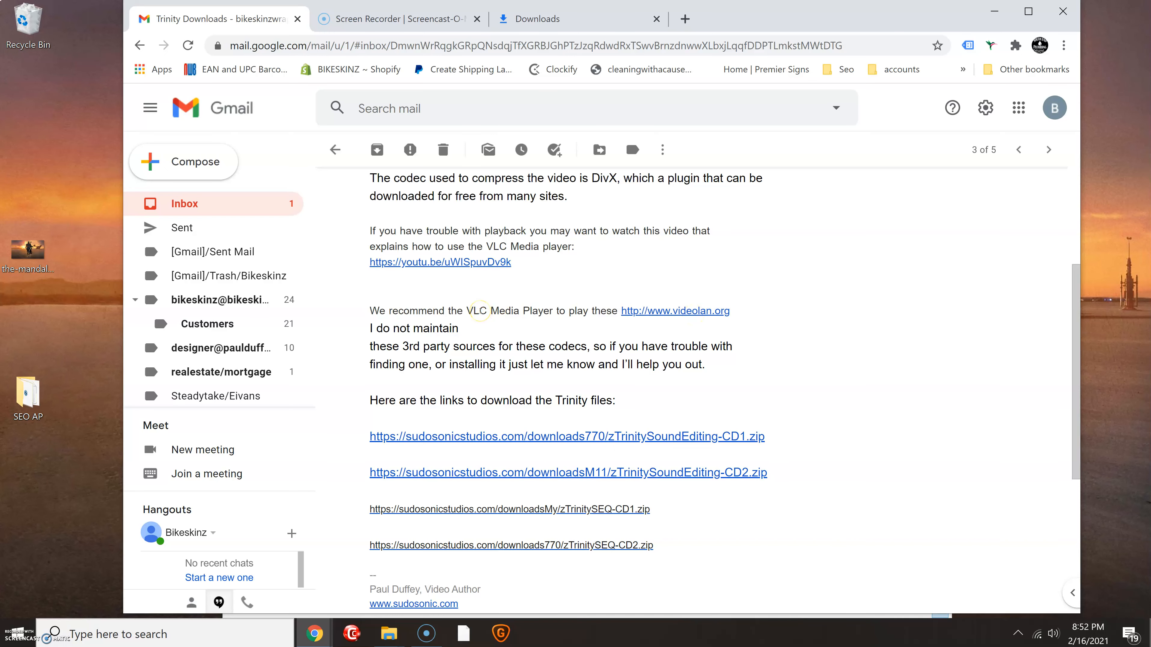
- Search Google for "vlc media player" in a new browser tab and open VideoLAN's official VLC download page
key(ctrl+t)
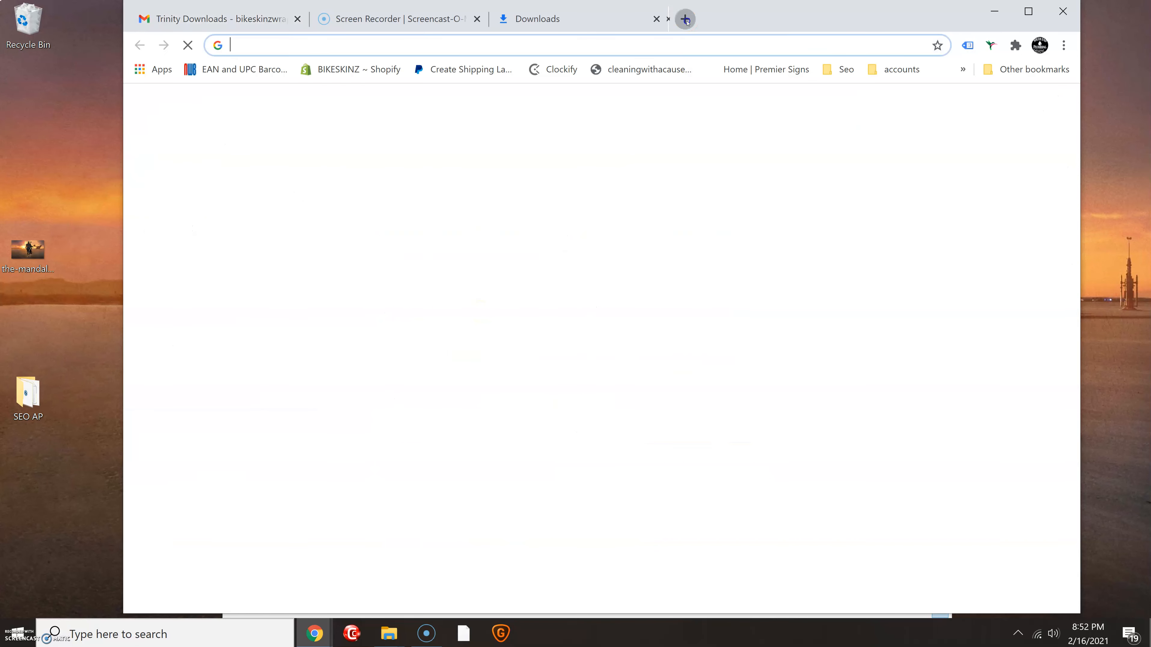
click(520, 309)
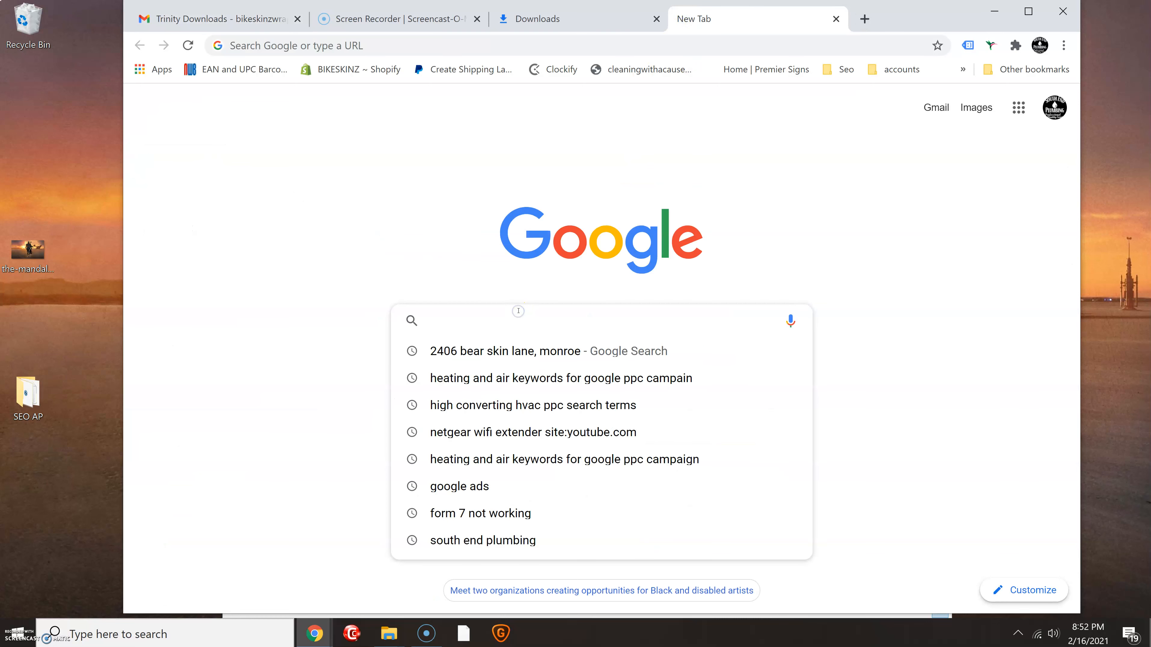
text(vlc)
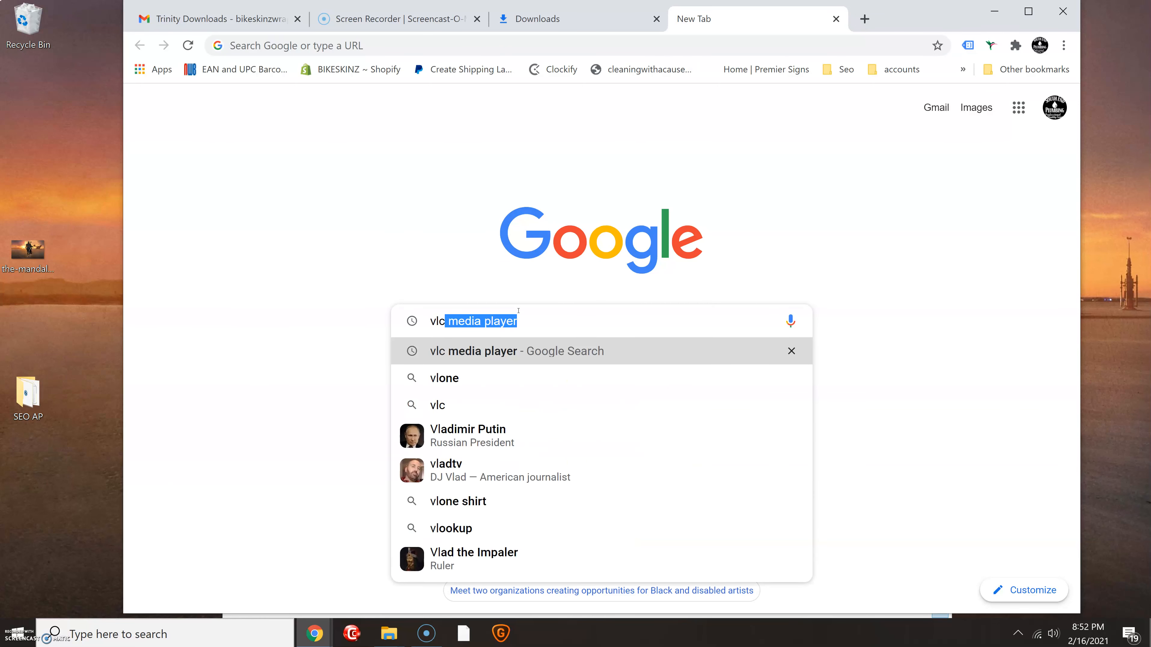
text( medi play)
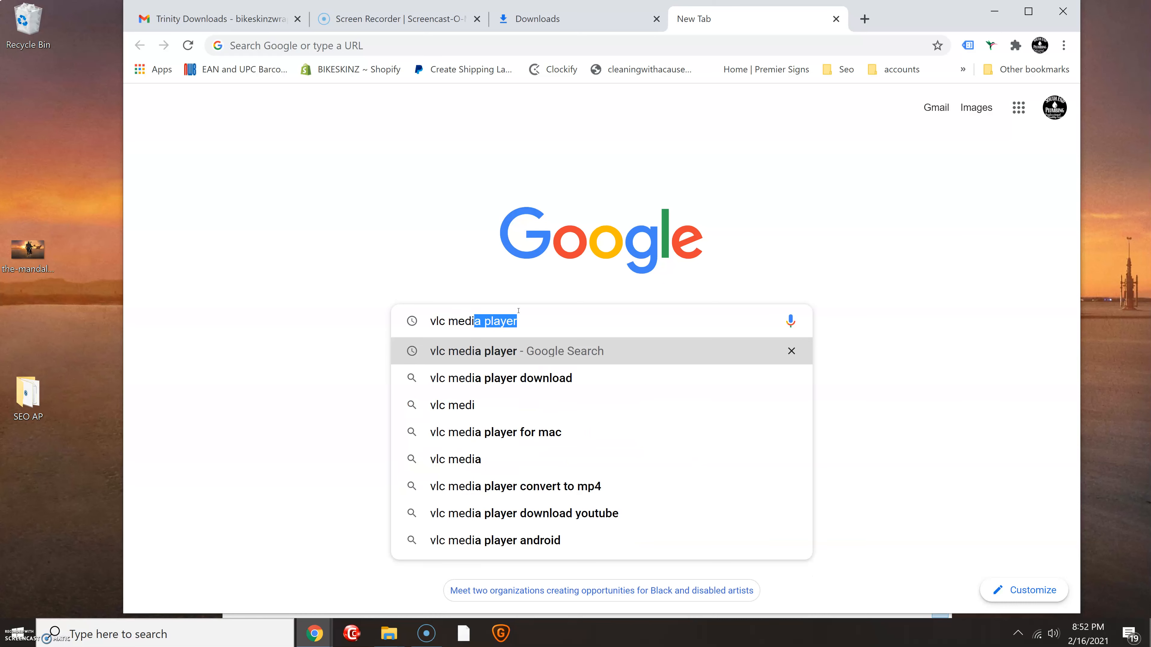
key(BackSpace)
key(BackSpace)
key(BackSpace)
key(BackSpace)
key(BackSpace)
text(a player)
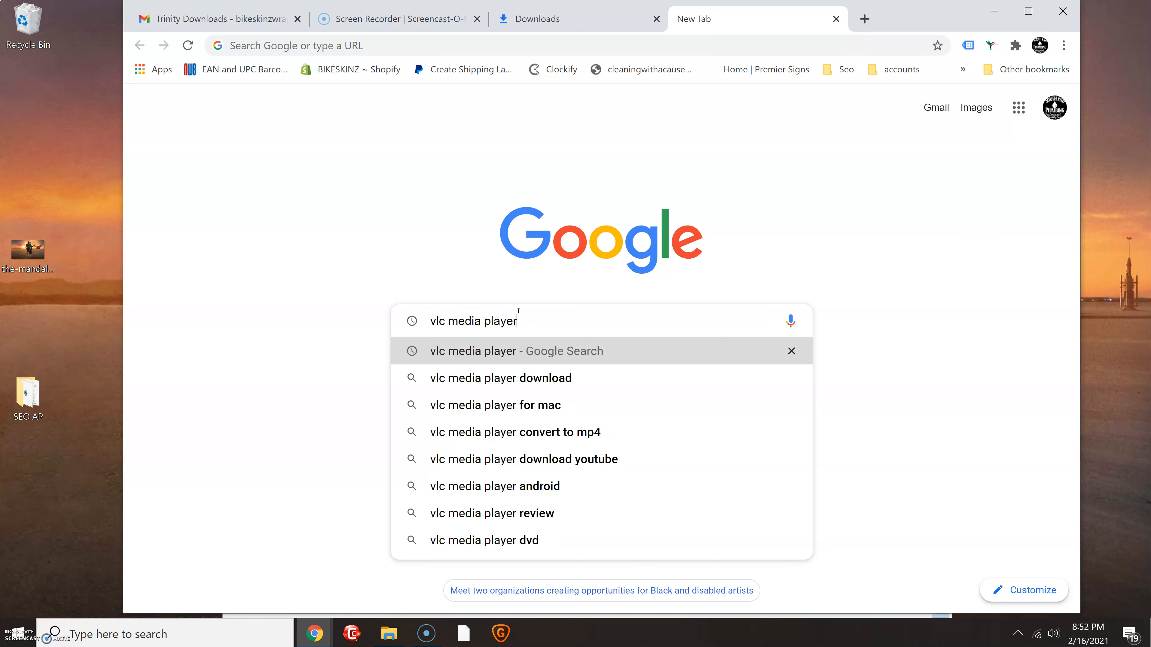
key(Return)
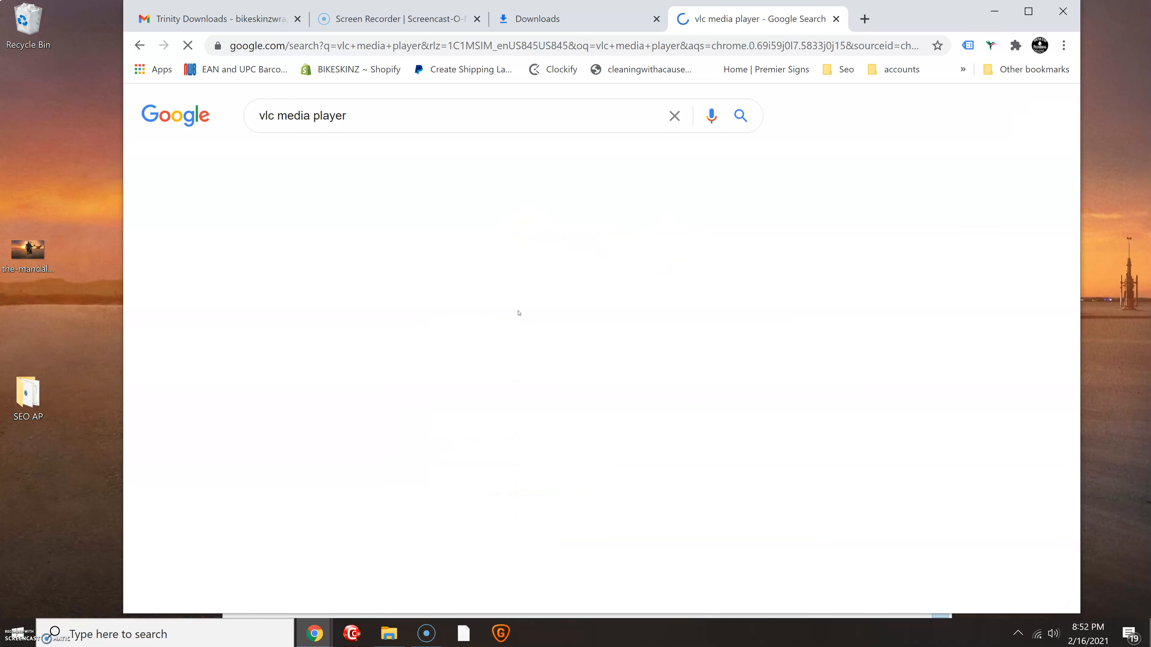
click(460, 237)
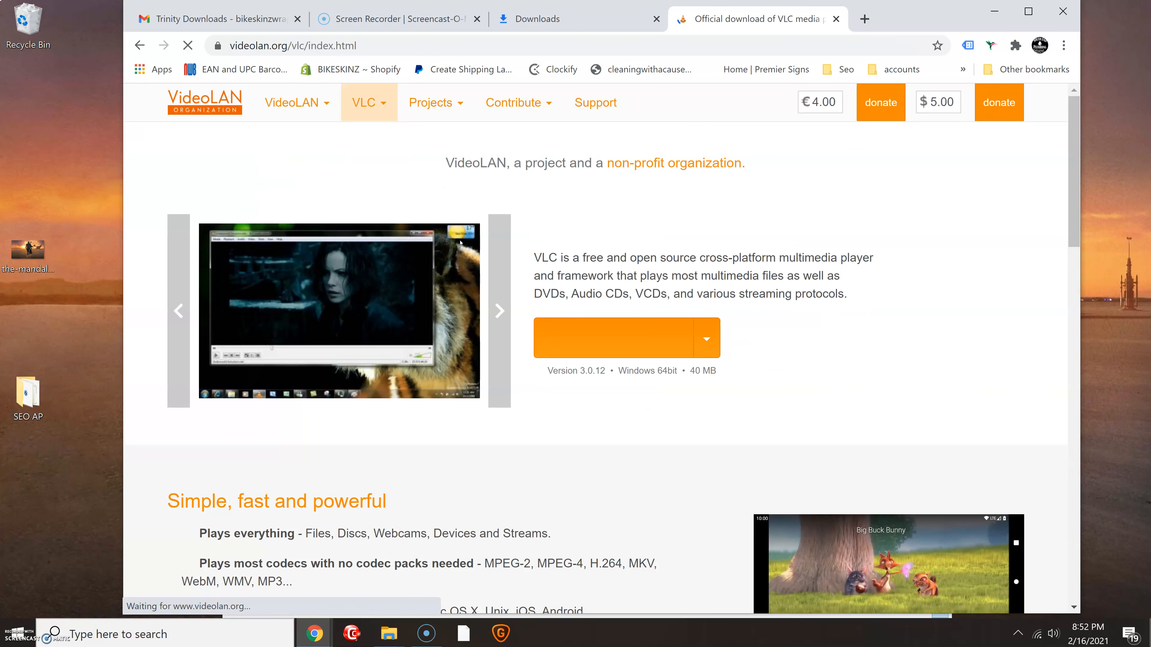
- Review the operating system choices for VLC and download the VLC 3.0.12 installer for Windows 64-bit
click(598, 338)
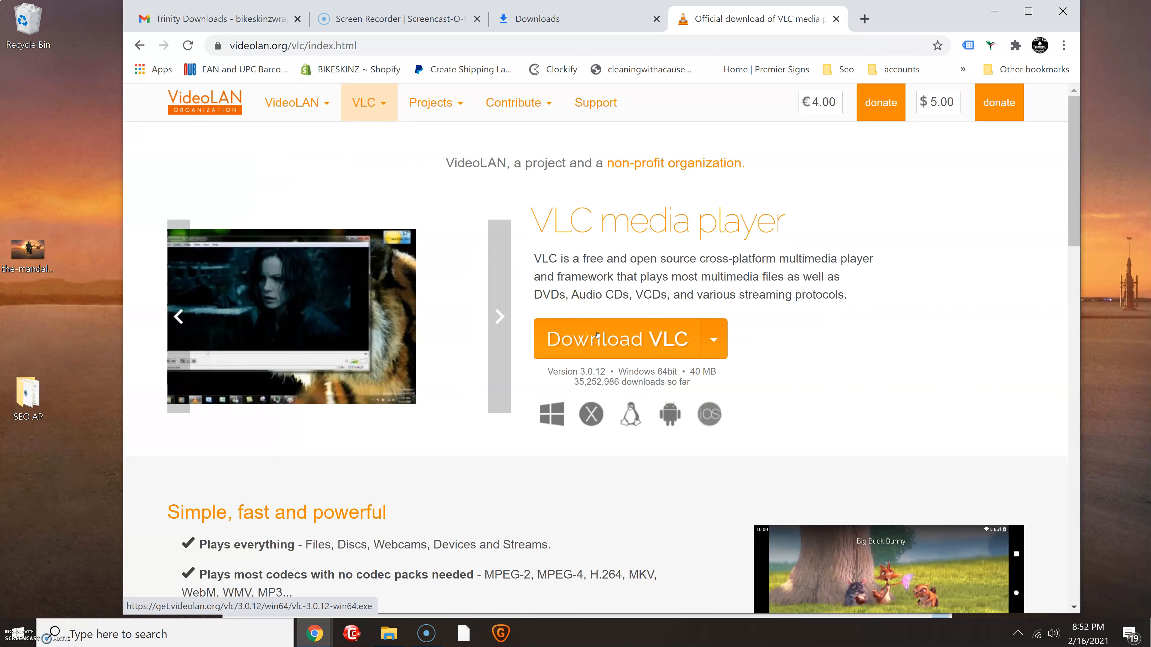
click(710, 338)
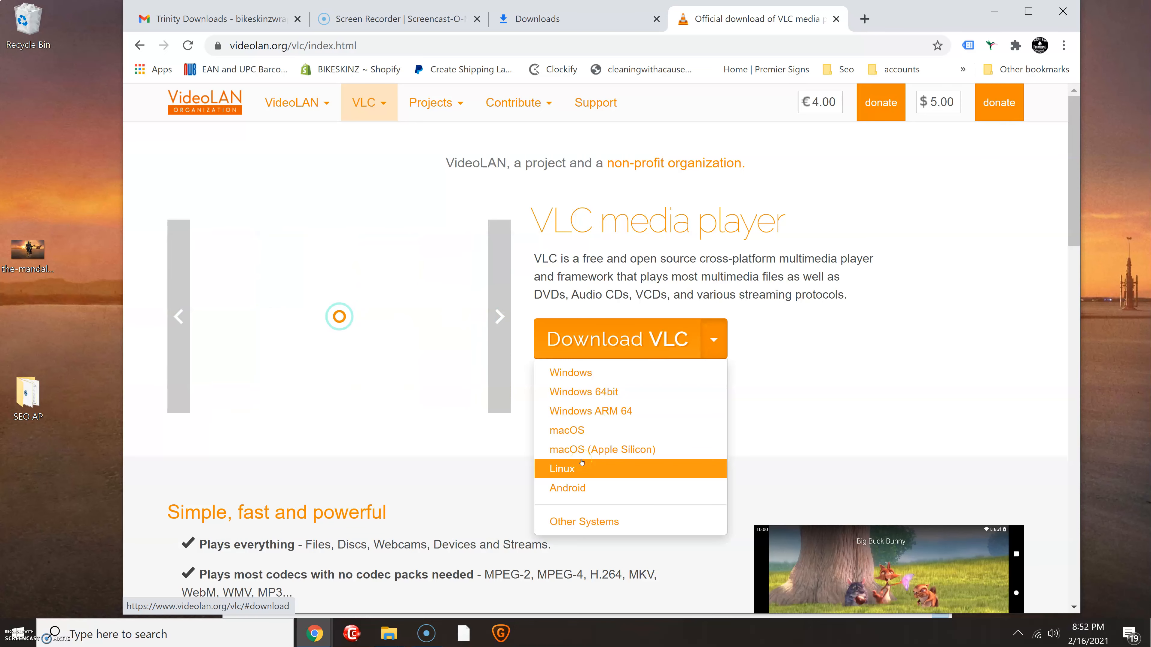
click(761, 312)
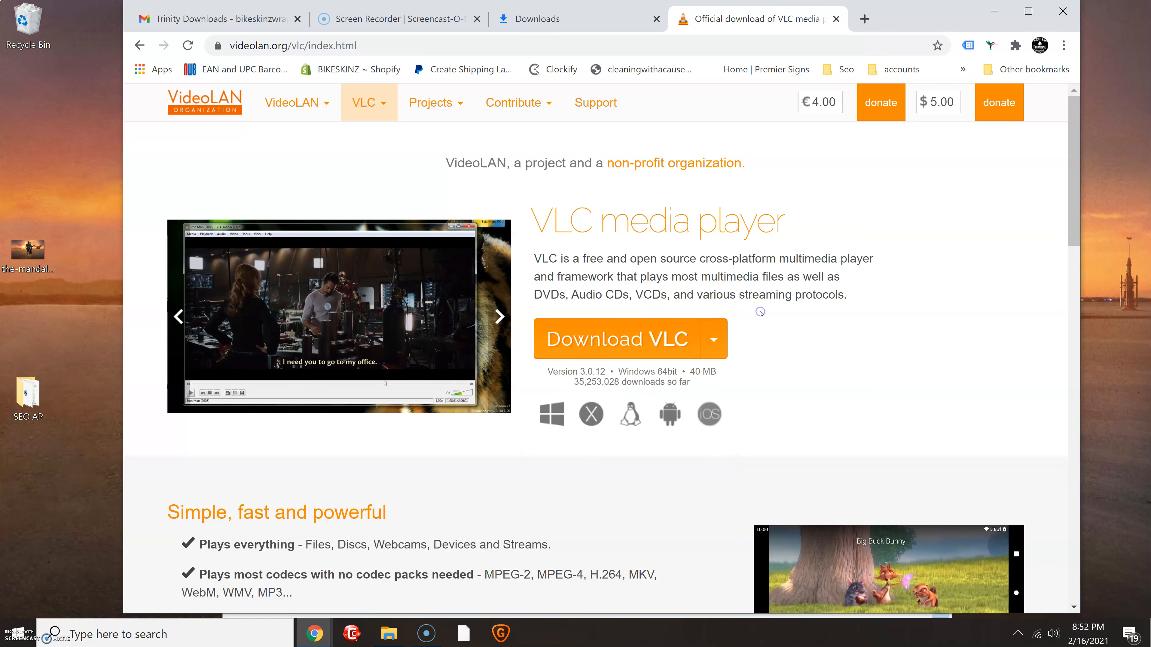
click(649, 340)
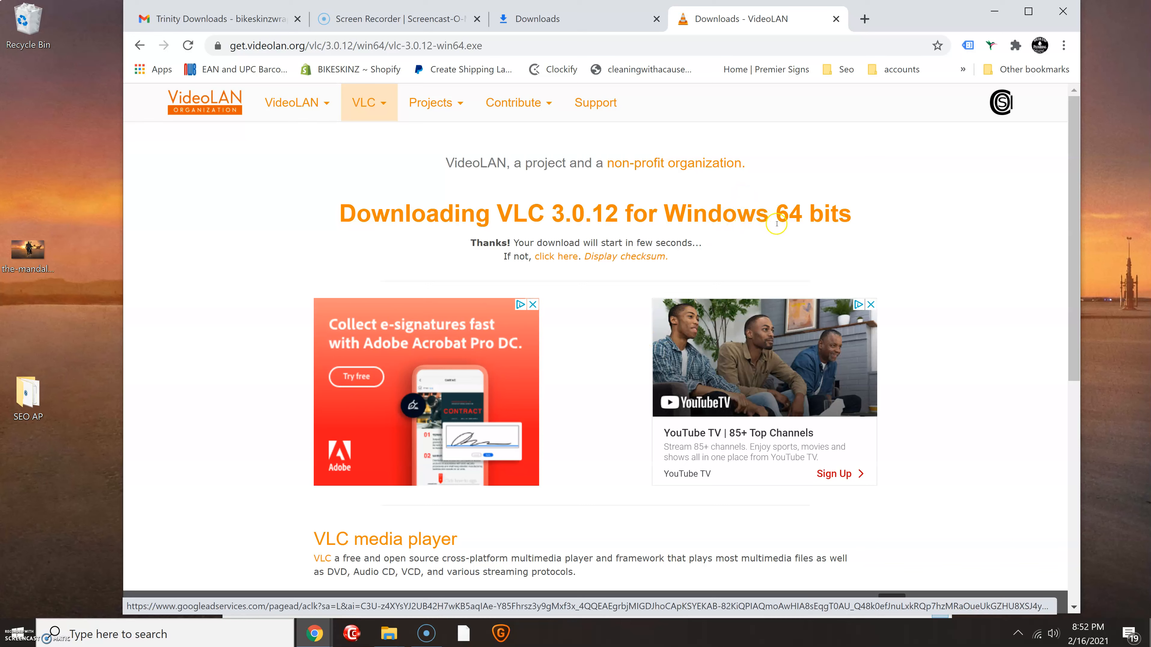
click(549, 255)
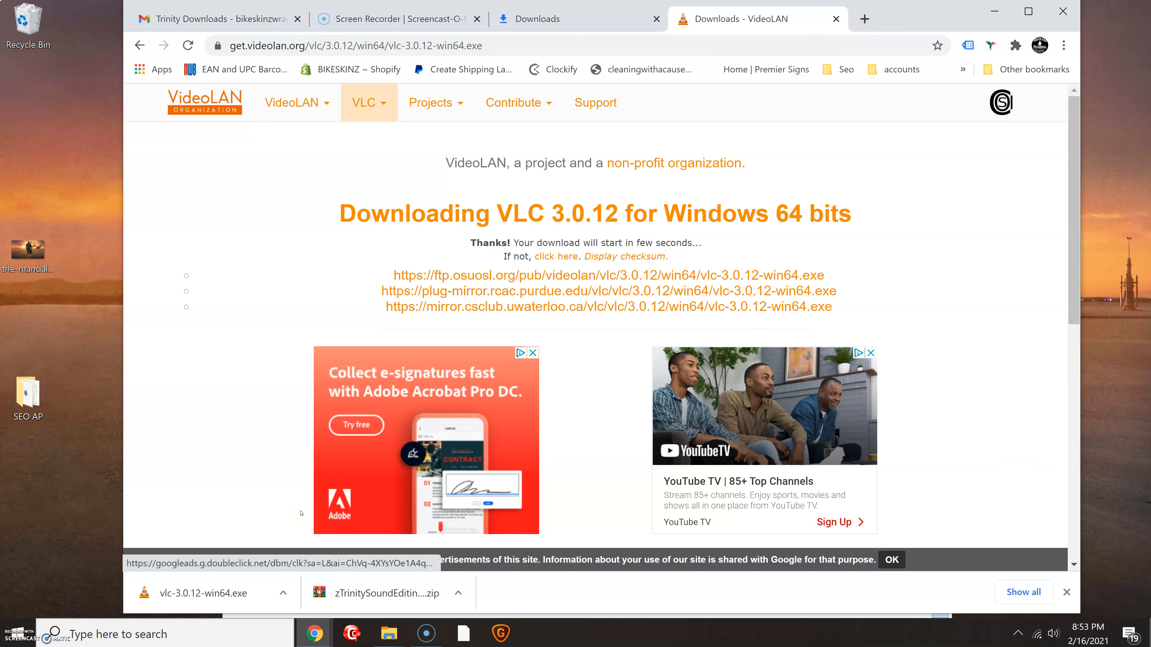
- Run the downloaded vlc-3.0.12-win64.exe, continue past the welcome page and quit the VLC setup
click(228, 598)
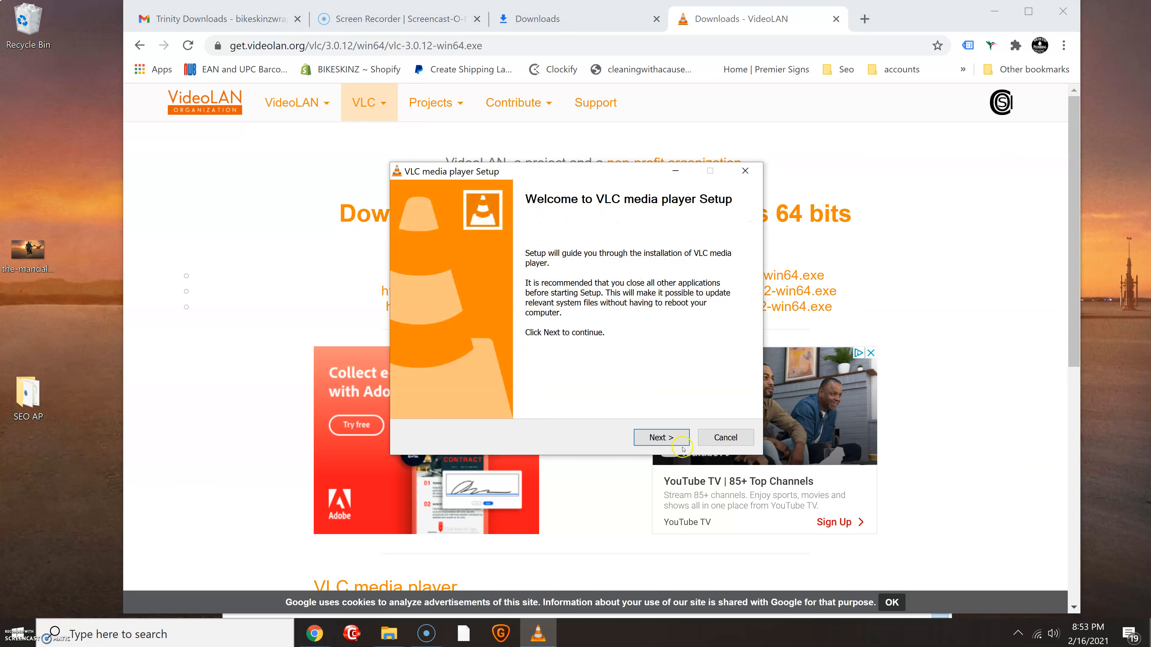
click(661, 437)
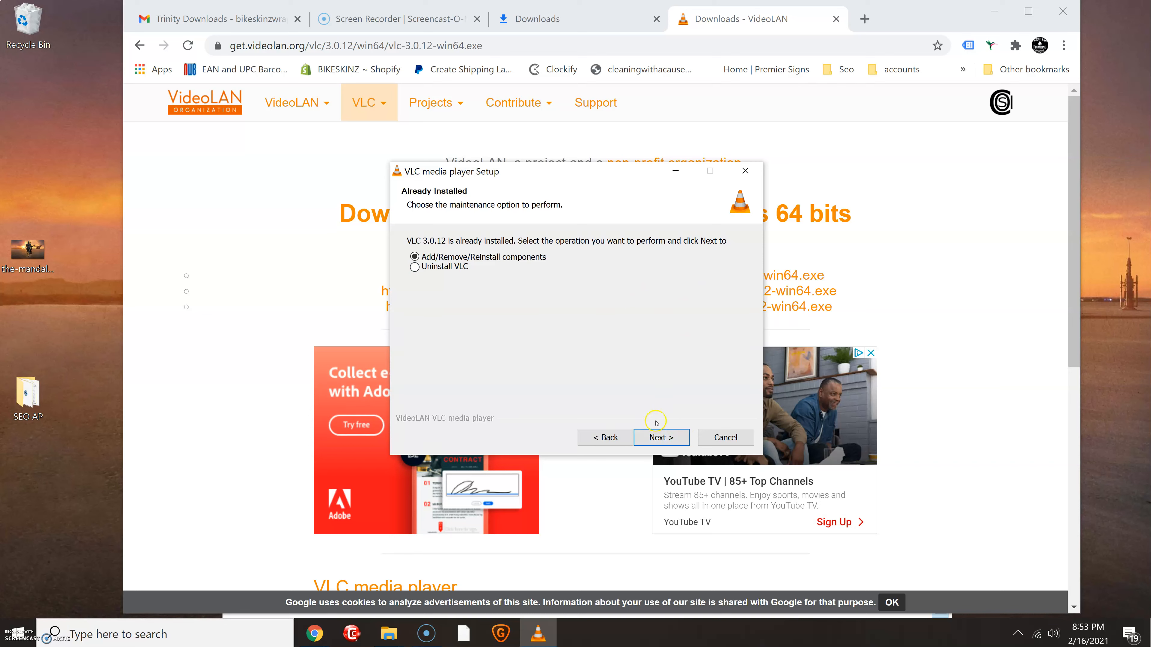
click(703, 437)
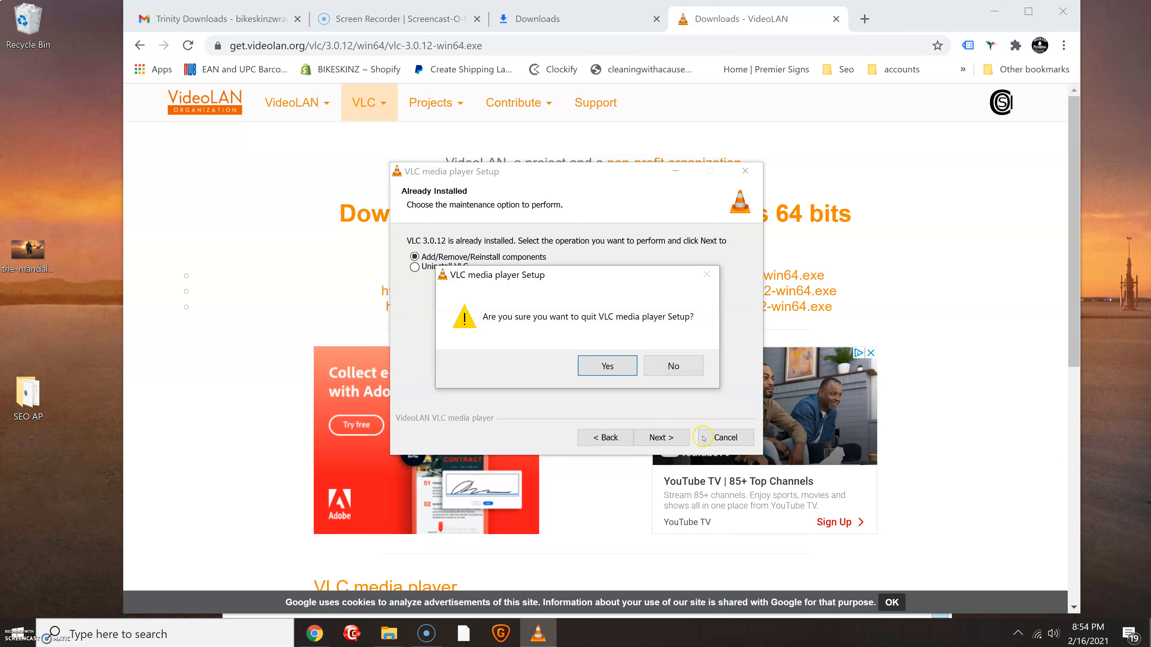
click(605, 371)
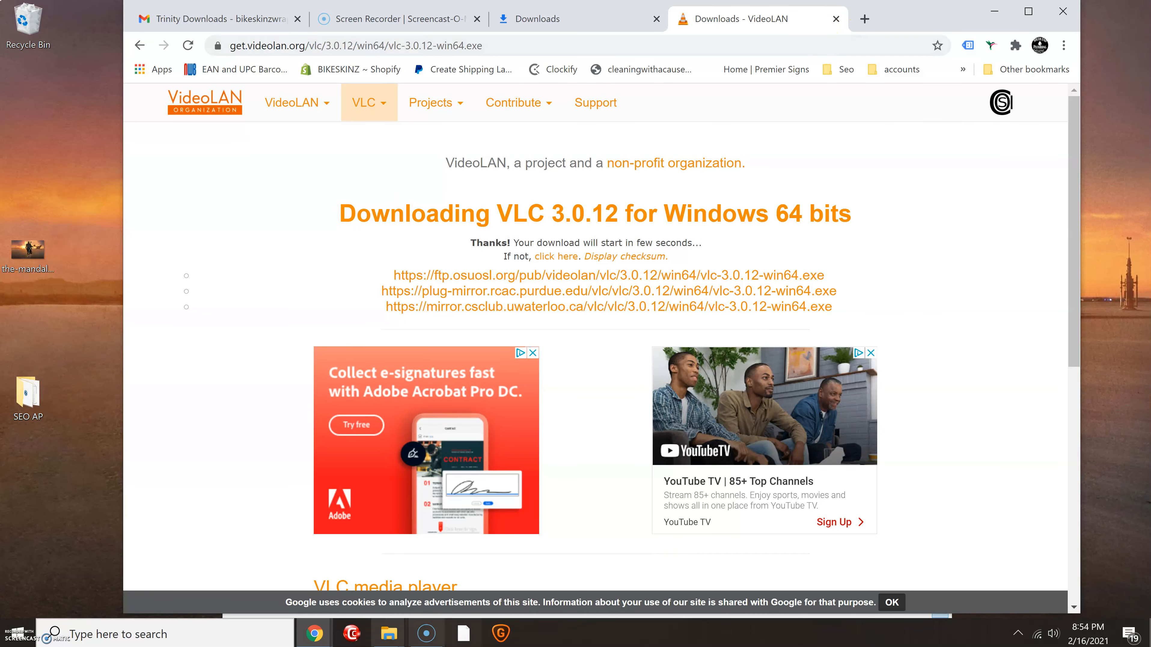
- Switch to the zTrinitySoundEditing-CD1 folder in File Explorer and show the apps available for opening 1.AVI
click(380, 640)
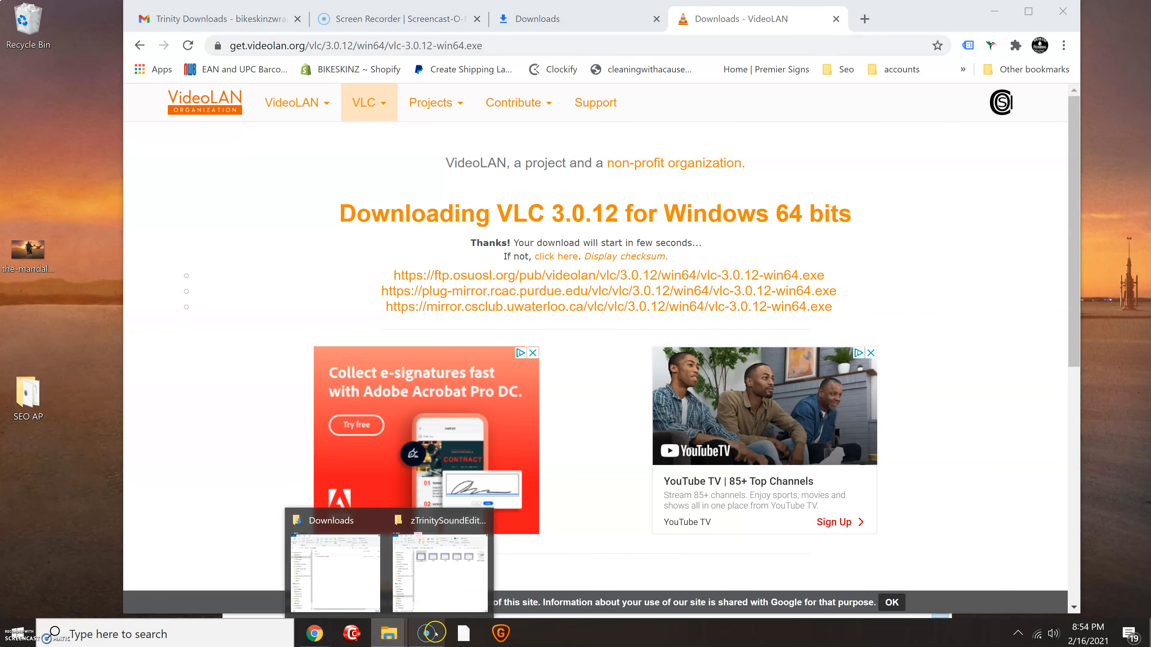
click(447, 587)
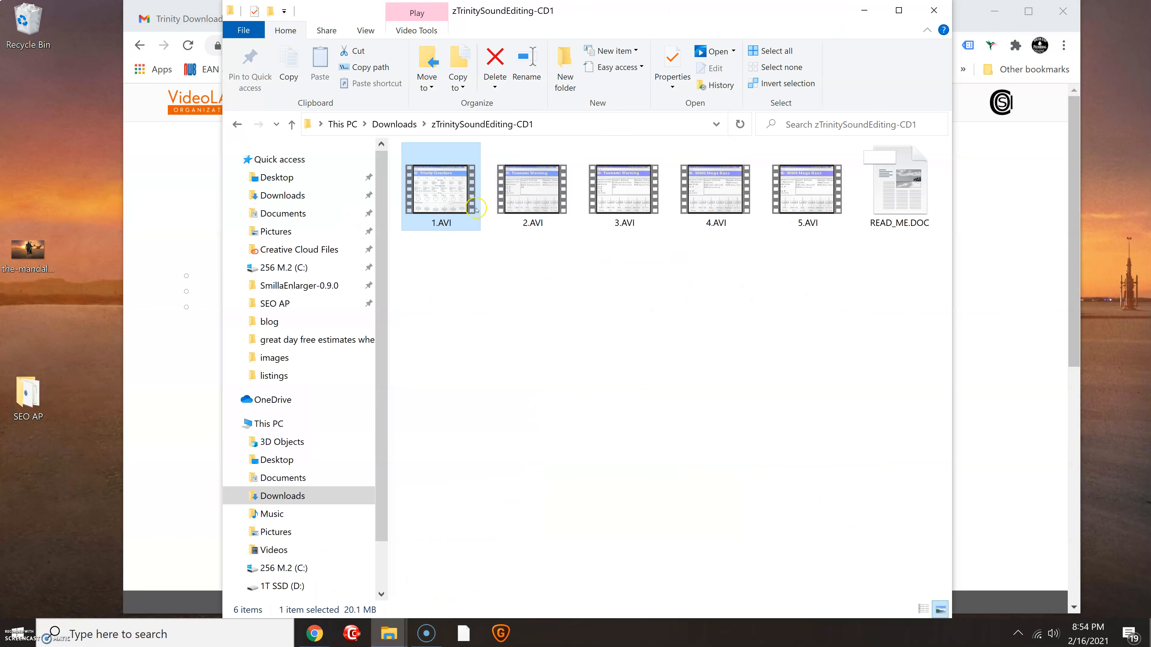
right_click(425, 183)
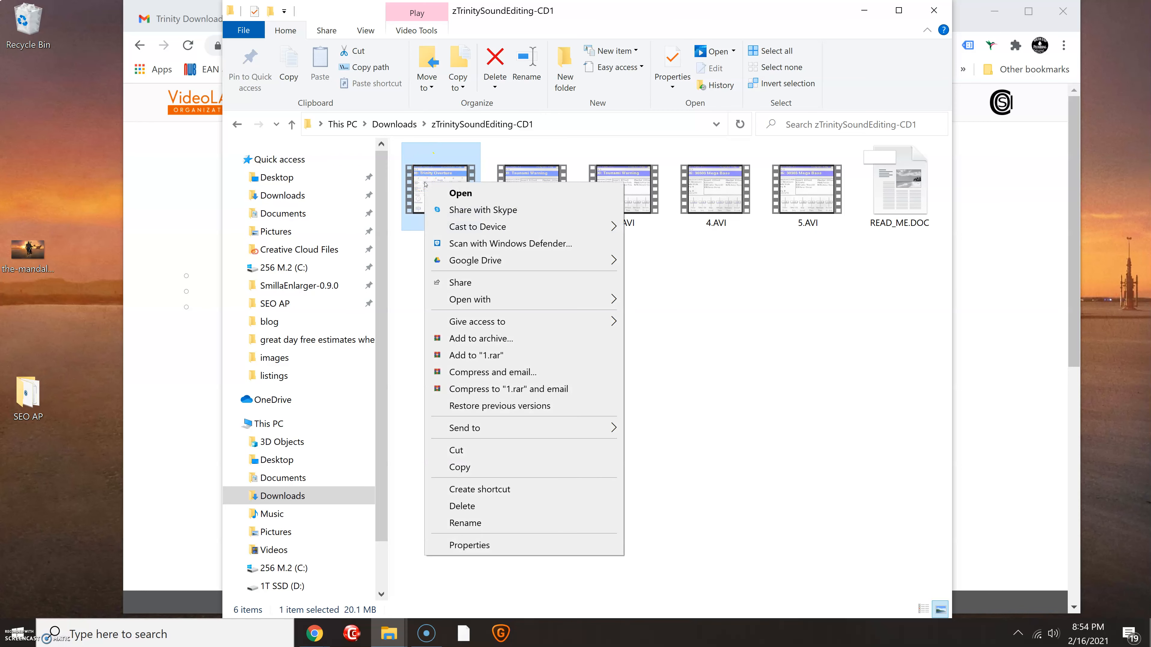
mouse_move(515, 300)
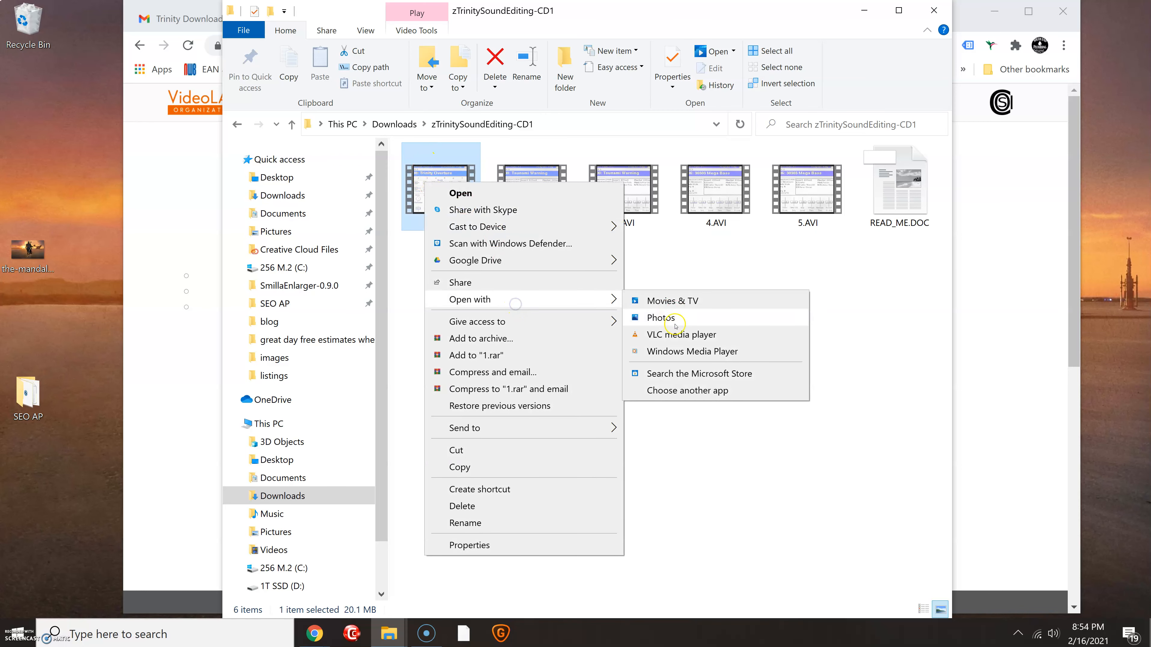